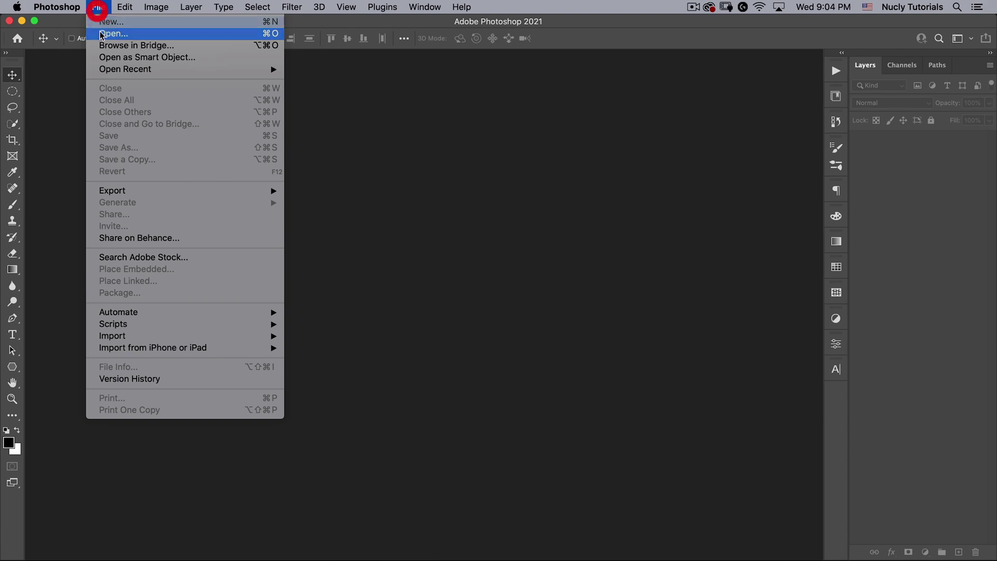
- Open profiles-sample.dng in Camera Raw with Adobe RGB (1998) output at 8 bits per channel
click(103, 31)
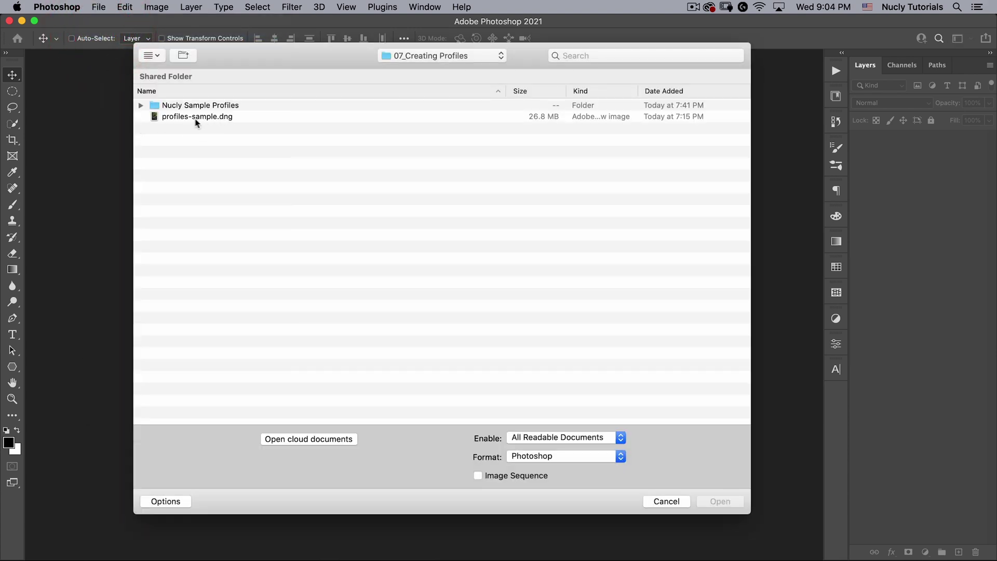
double_click(207, 117)
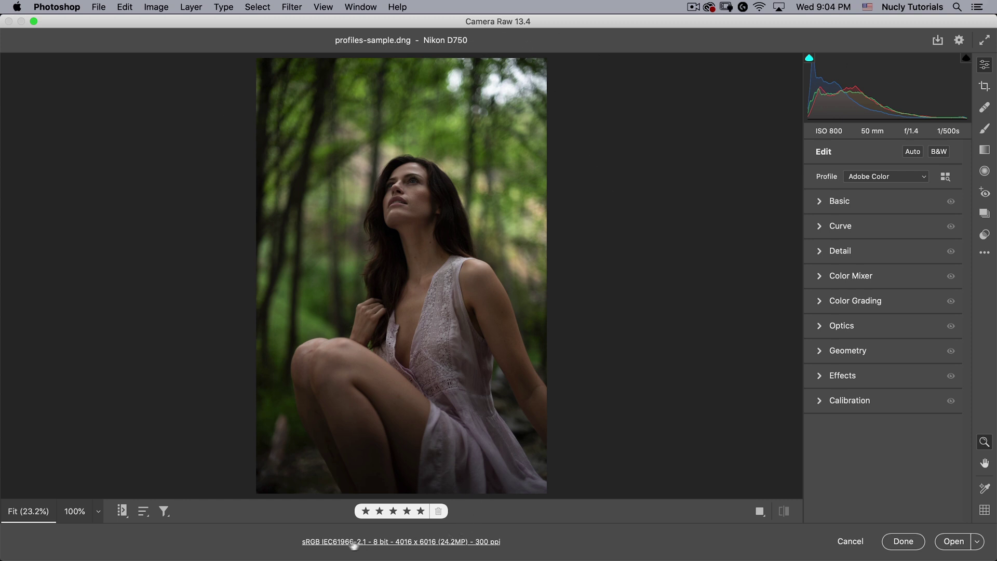
click(382, 541)
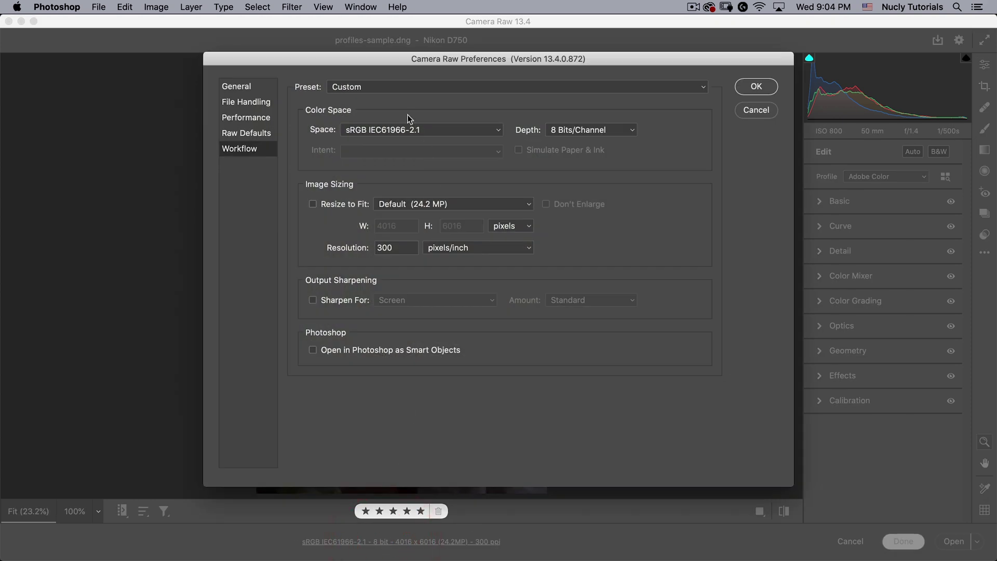
click(398, 130)
click(410, 84)
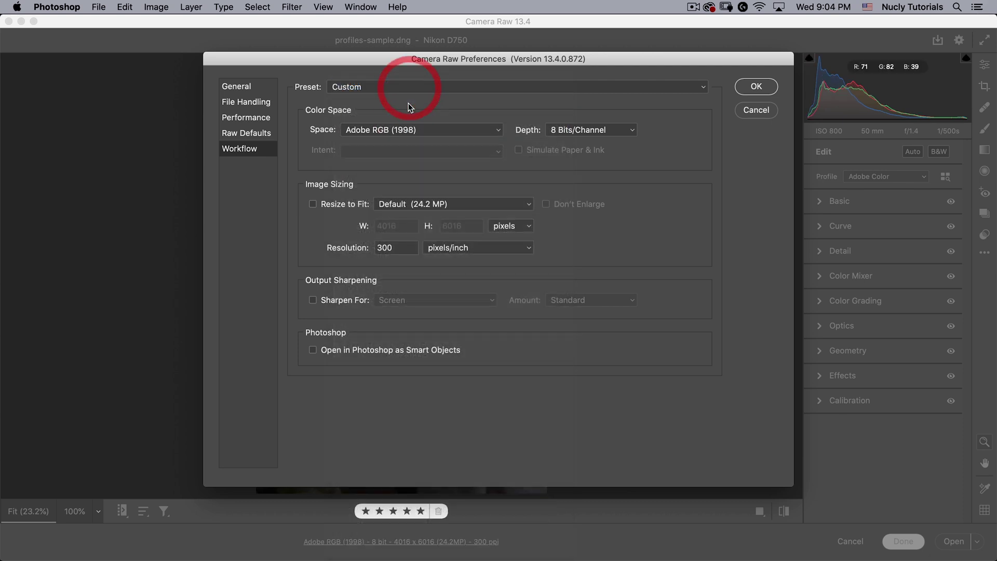
click(568, 129)
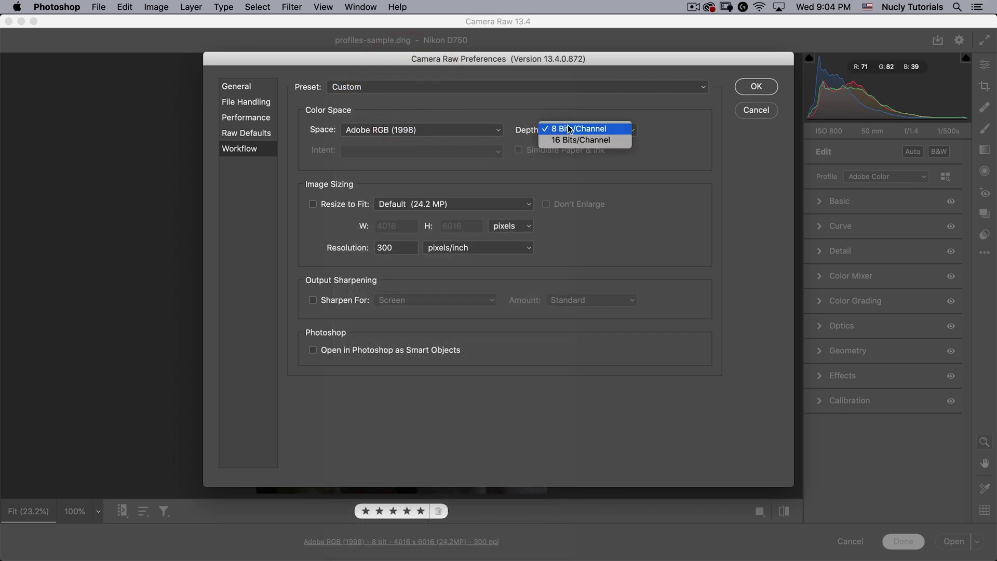
click(611, 129)
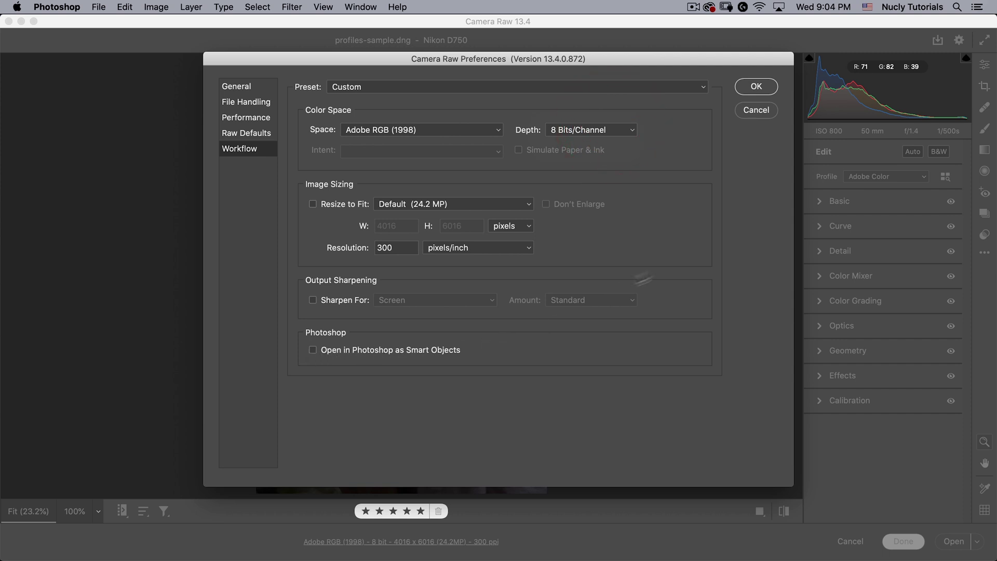
click(756, 86)
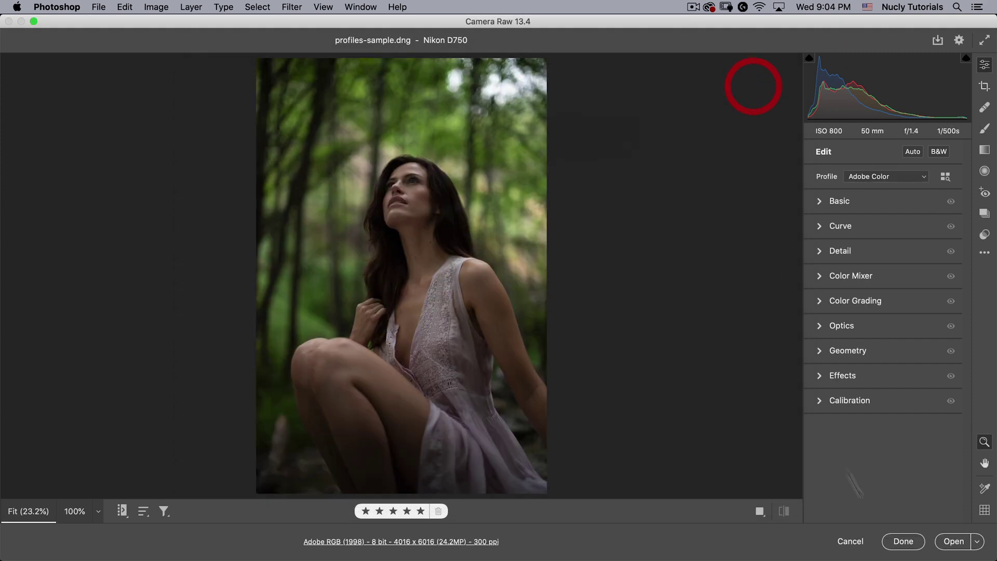
- Open the raw image in Photoshop and convert the Background layer into Layer 0
click(951, 541)
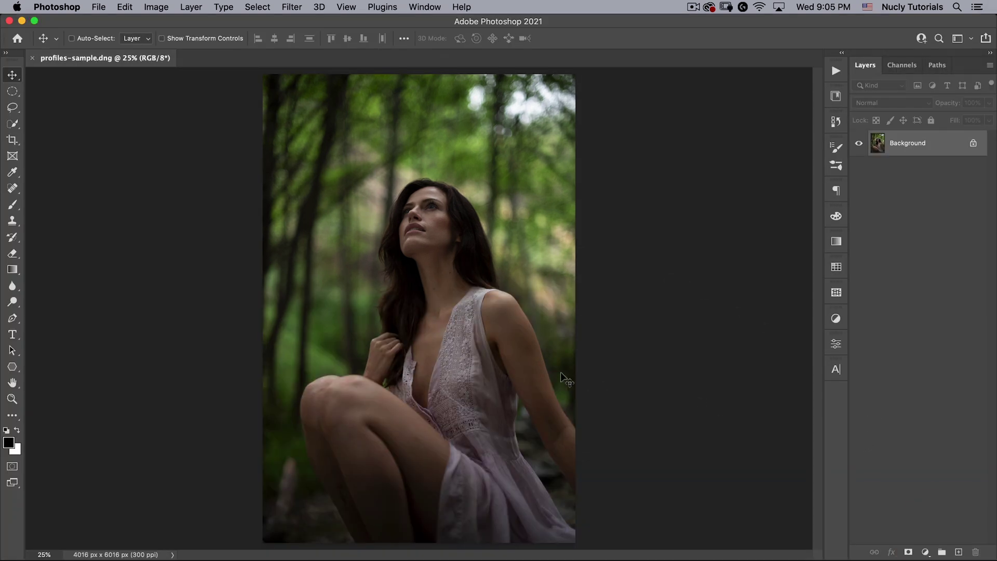
click(910, 146)
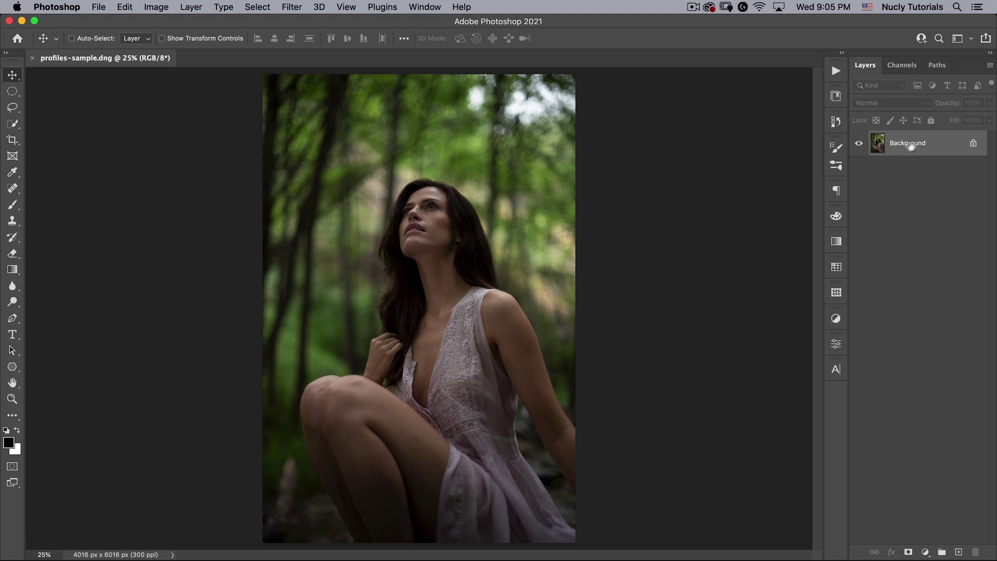
right_click(940, 147)
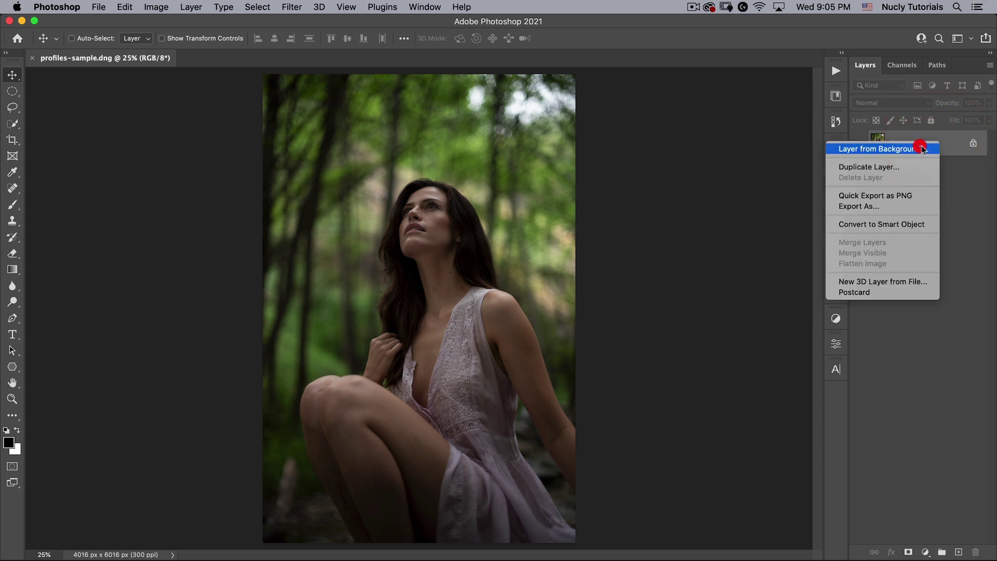
click(942, 147)
click(601, 226)
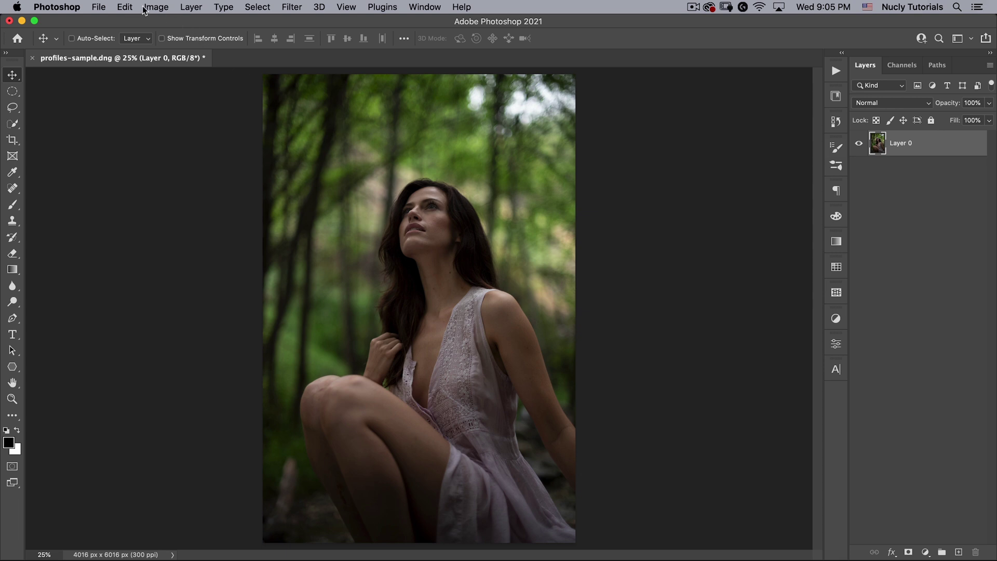
- Turn Layer 0 back into a Background layer, leaving the adjustment-layer list unused
click(190, 7)
mouse_move(223, 22)
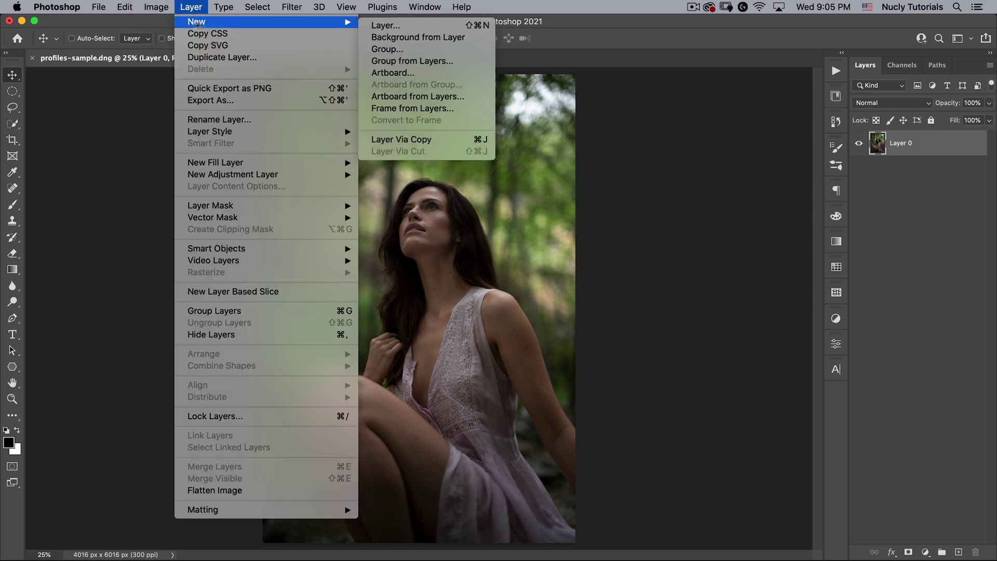
click(429, 38)
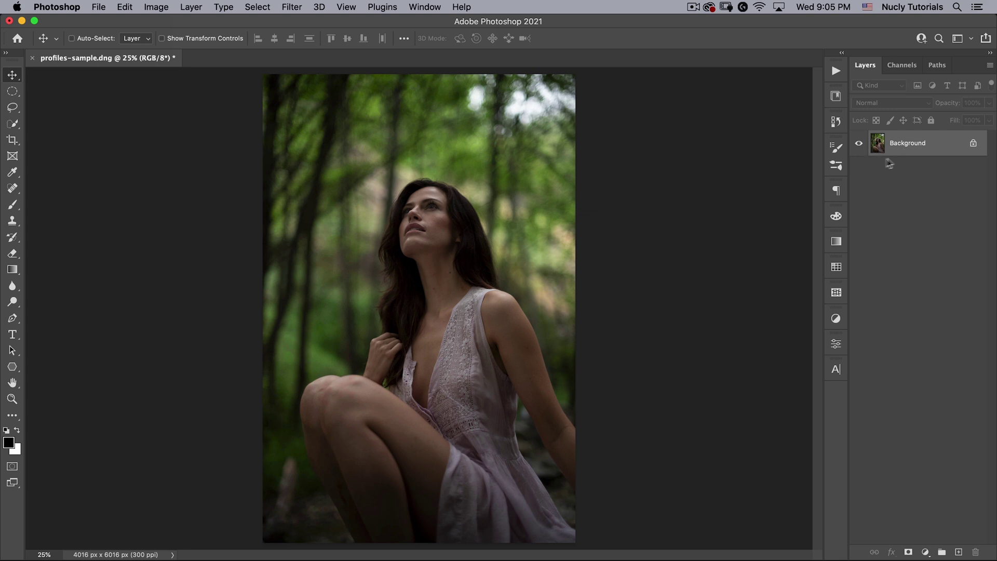
drag(890, 155, 905, 156)
click(925, 552)
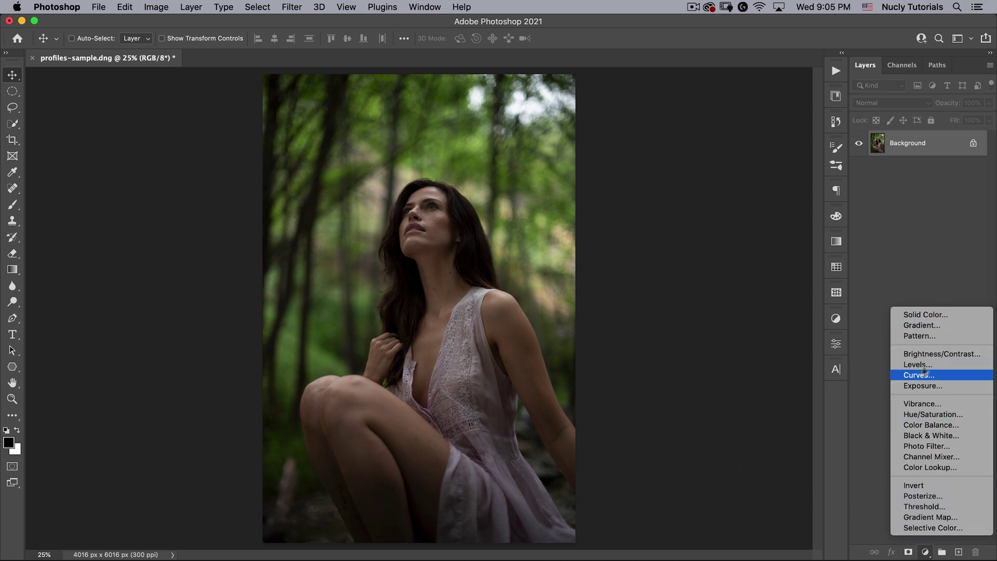
click(693, 238)
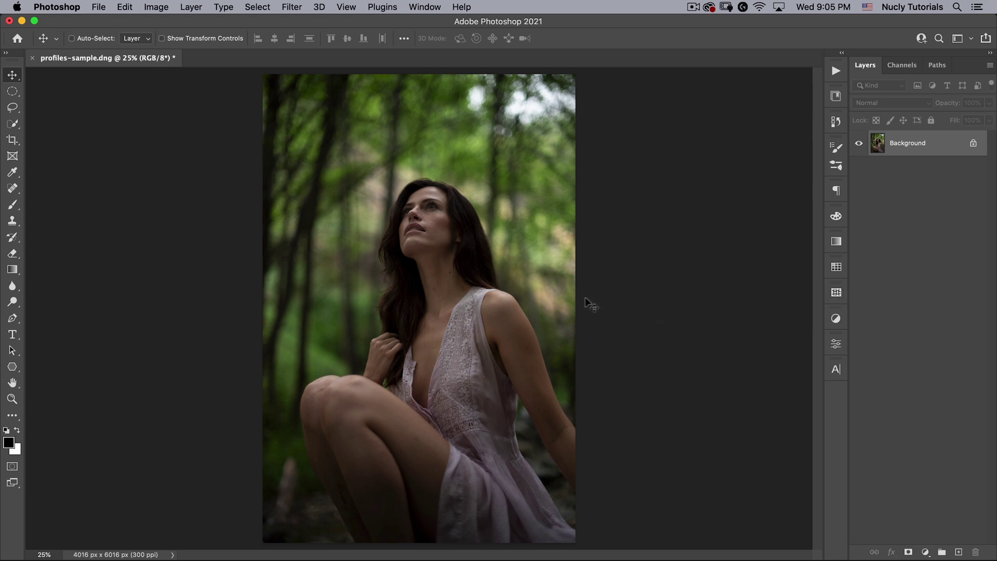
- Add a Hue/Saturation adjustment layer and shift the Greens hue toward magenta
click(925, 552)
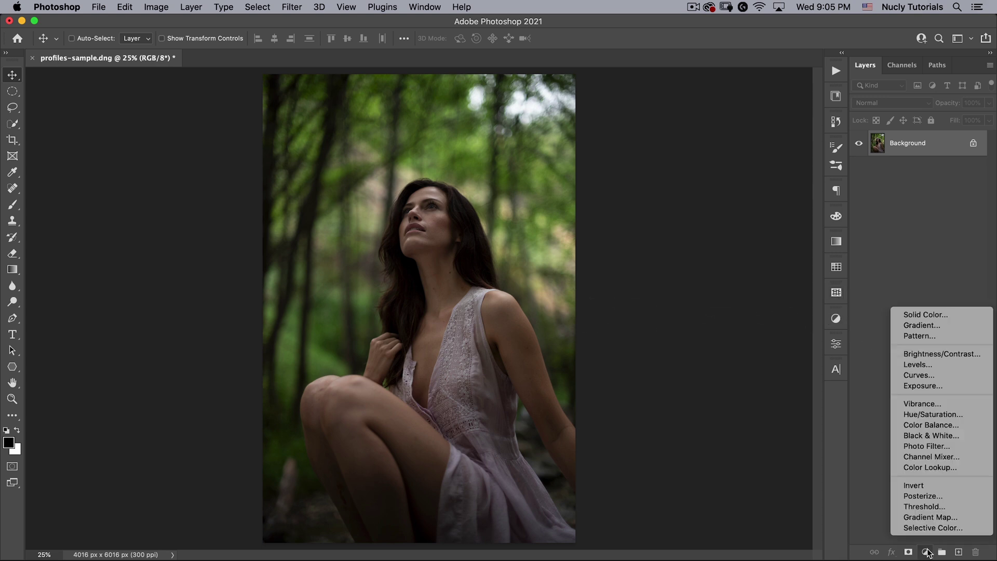
click(940, 414)
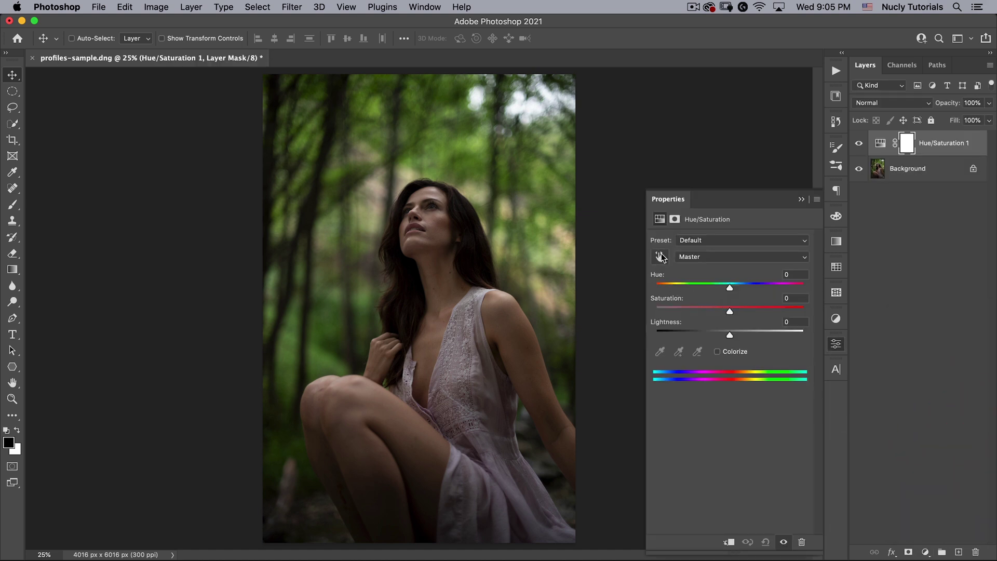
click(705, 255)
click(700, 284)
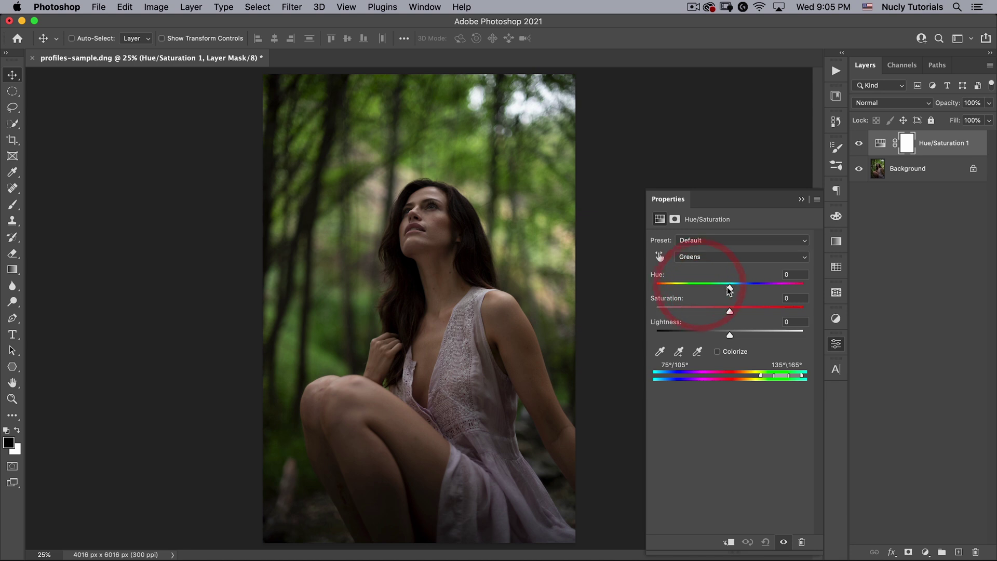
drag(729, 287, 675, 287)
- Widen the Greens range into yellows and settle the hue at -85
drag(769, 379, 750, 382)
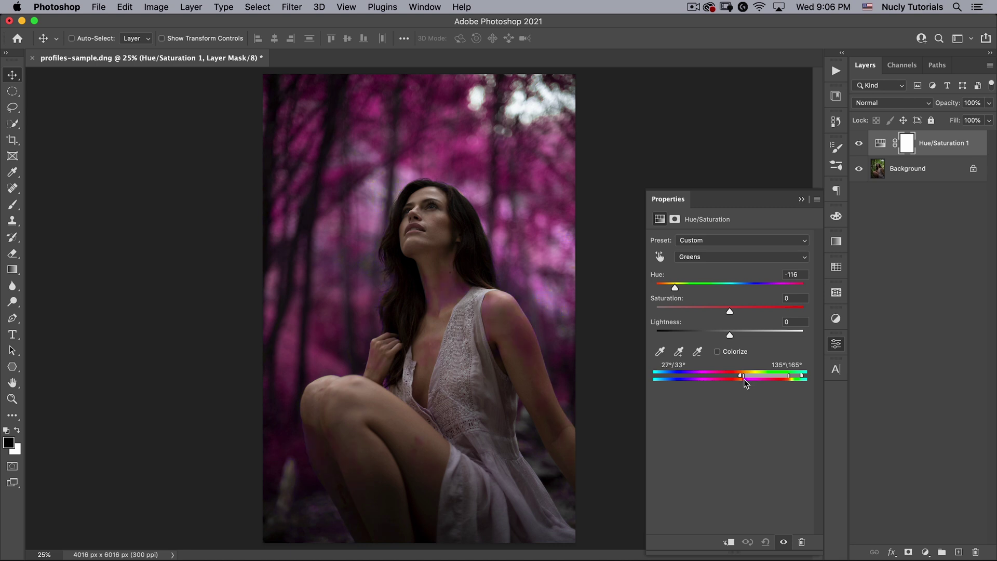
drag(744, 379, 748, 381)
drag(758, 377, 764, 378)
click(761, 376)
drag(677, 287, 683, 286)
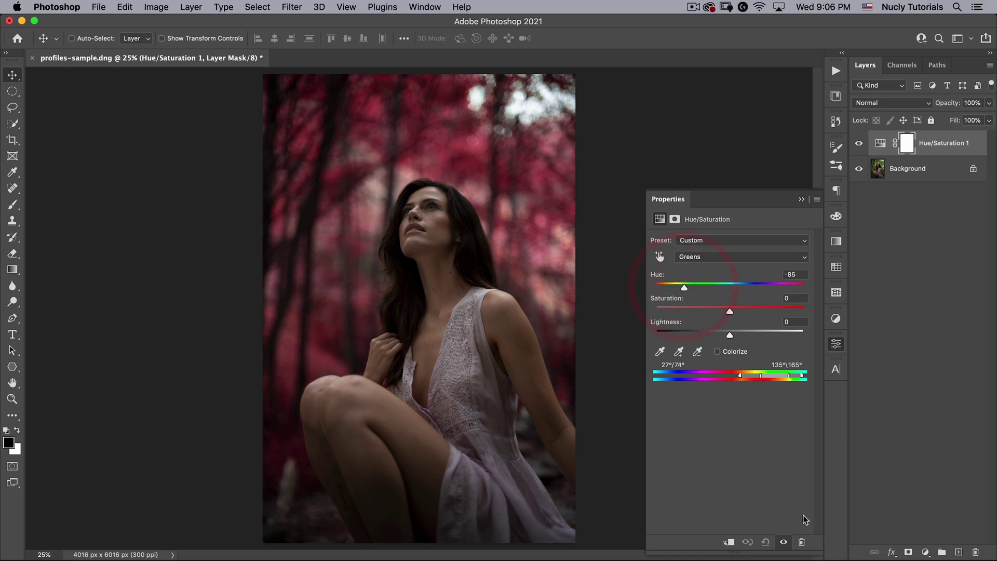
- Add a Curves layer, lifting Blue in the shadows and lowering it in the highlights
click(834, 346)
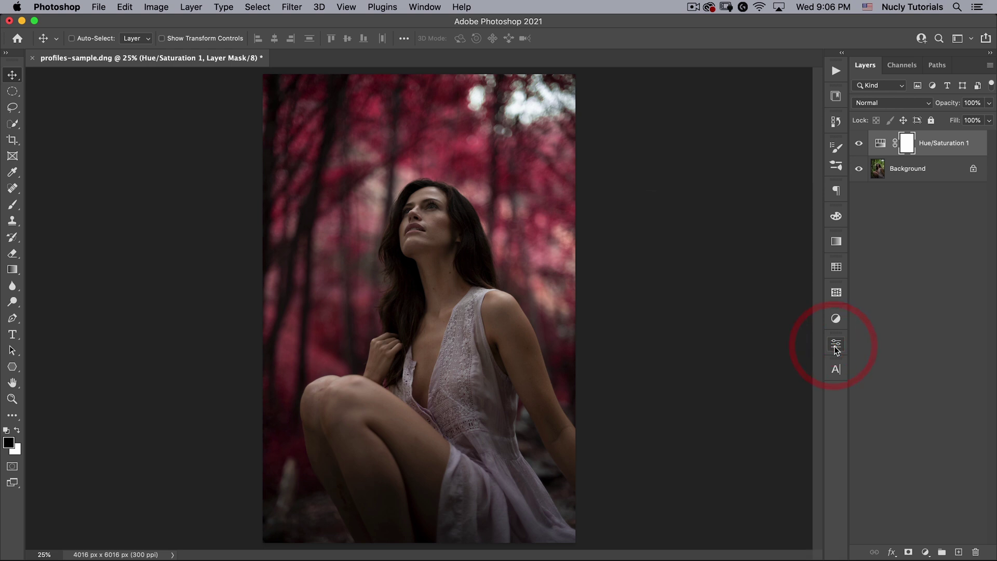
click(924, 551)
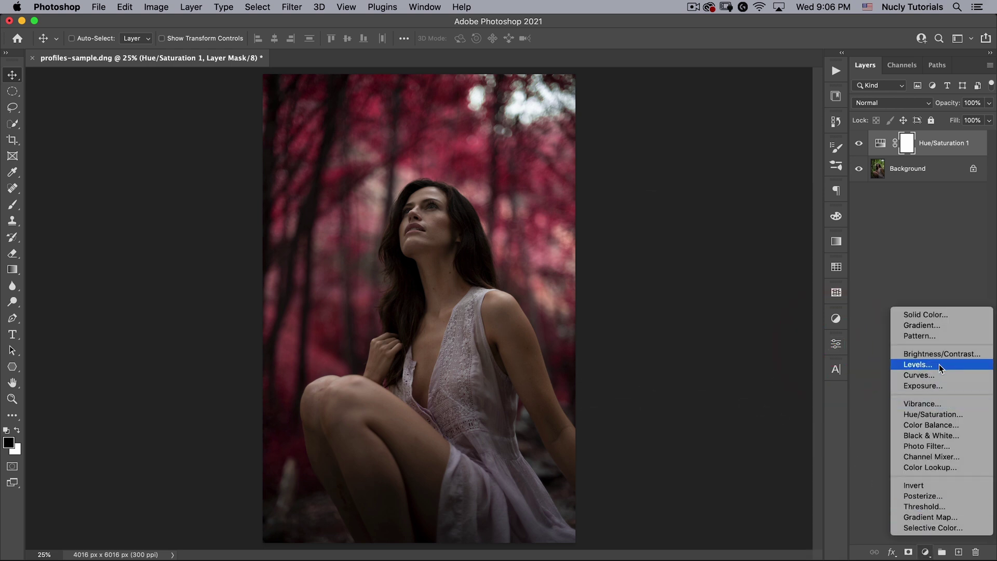
click(921, 379)
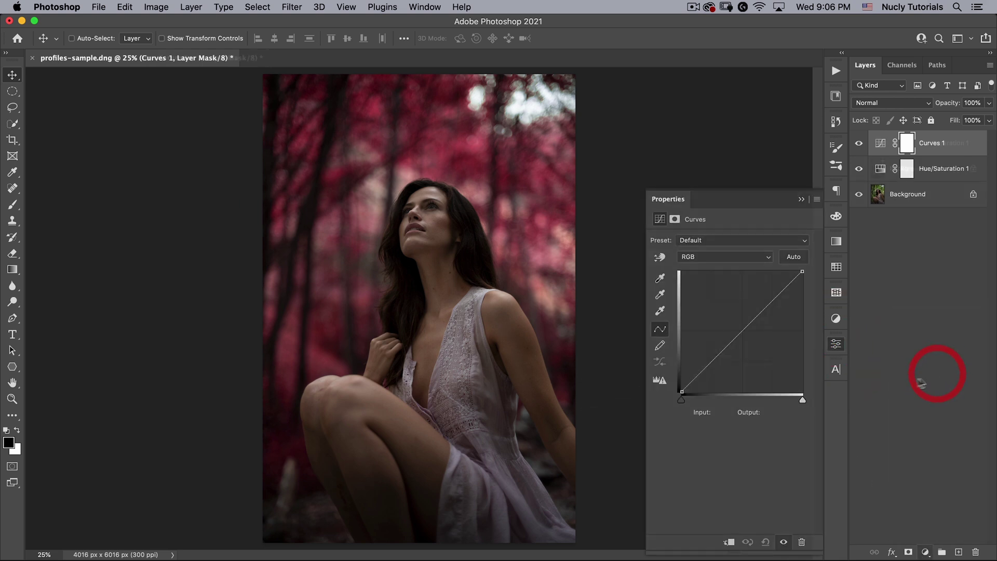
click(708, 257)
click(700, 285)
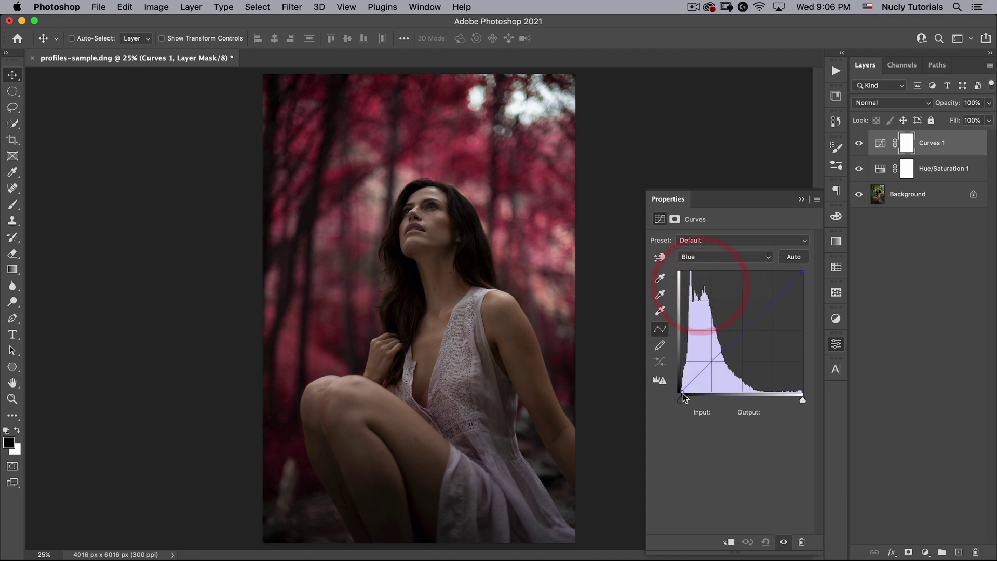
drag(681, 391, 682, 374)
drag(802, 271, 806, 301)
- Bend the Green and Red curves up in highlights and down in shadows
click(698, 254)
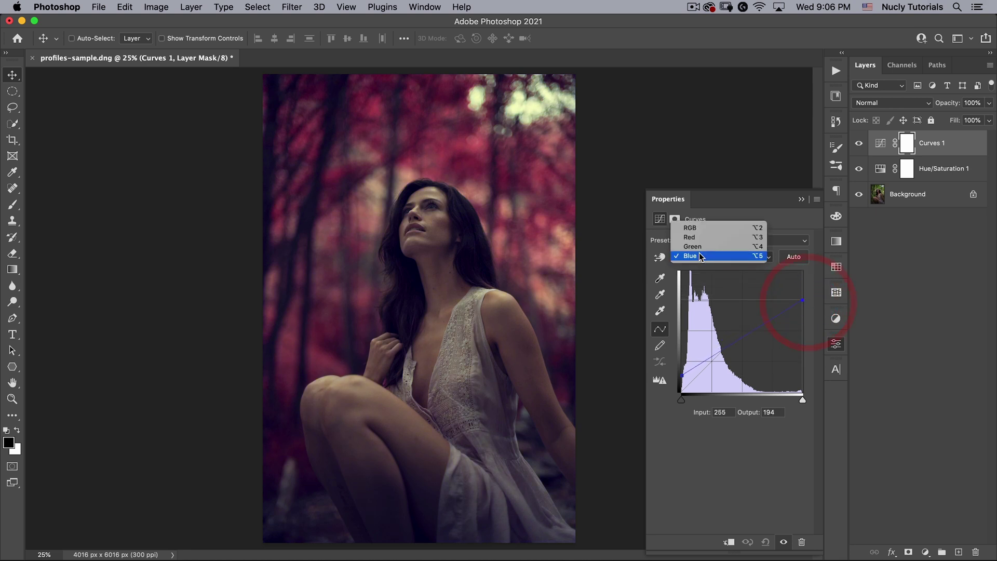
click(700, 248)
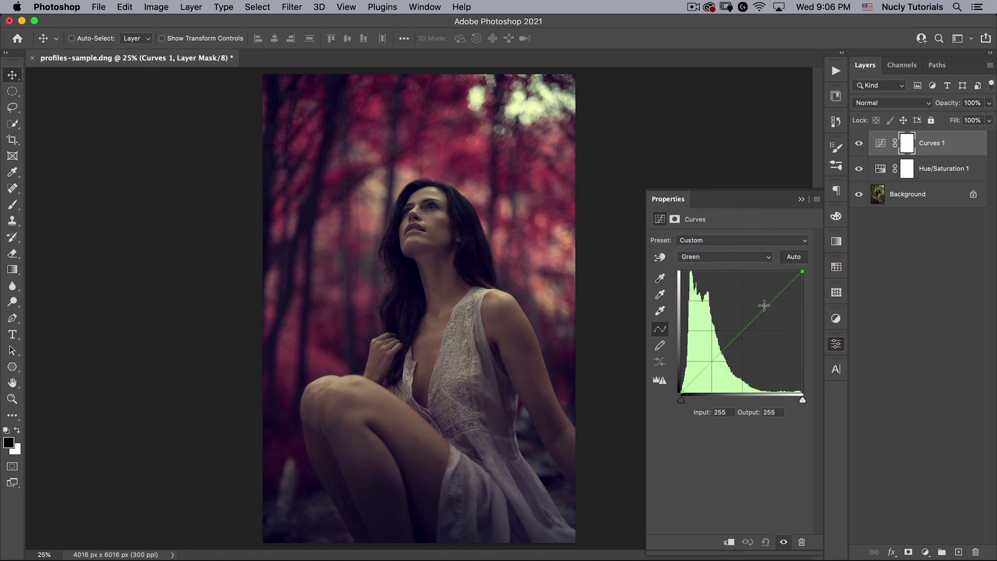
drag(764, 306, 763, 305)
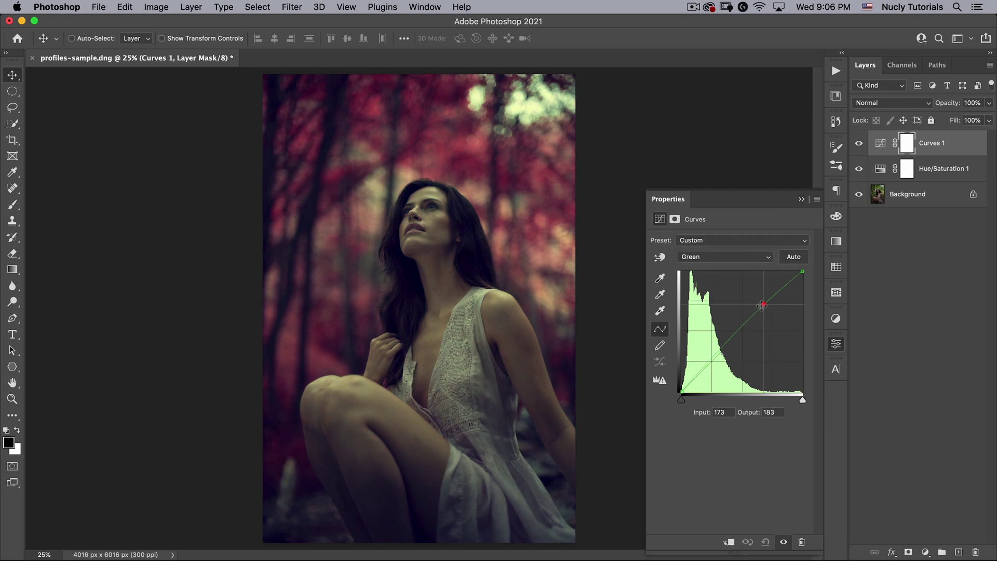
click(702, 371)
click(731, 256)
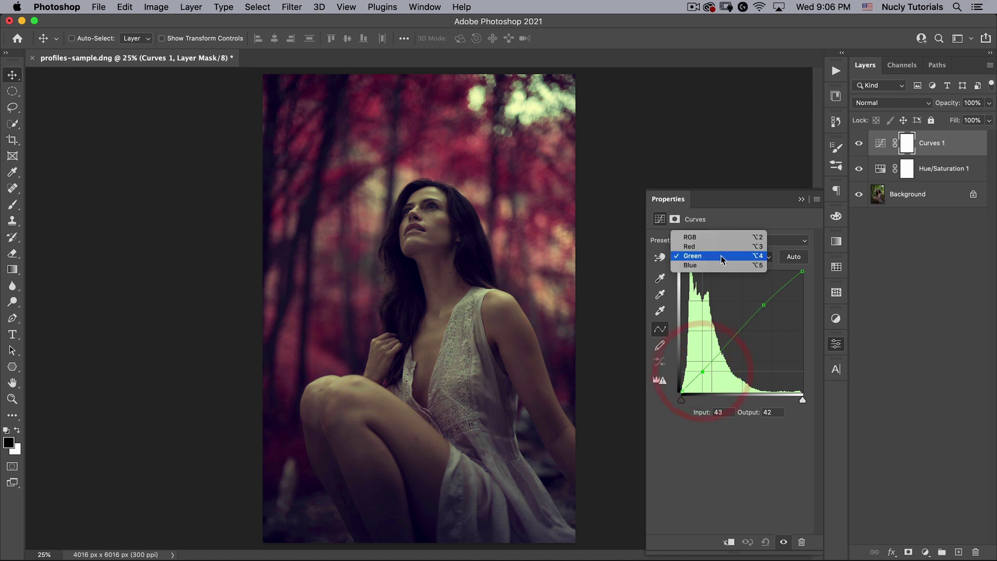
click(719, 244)
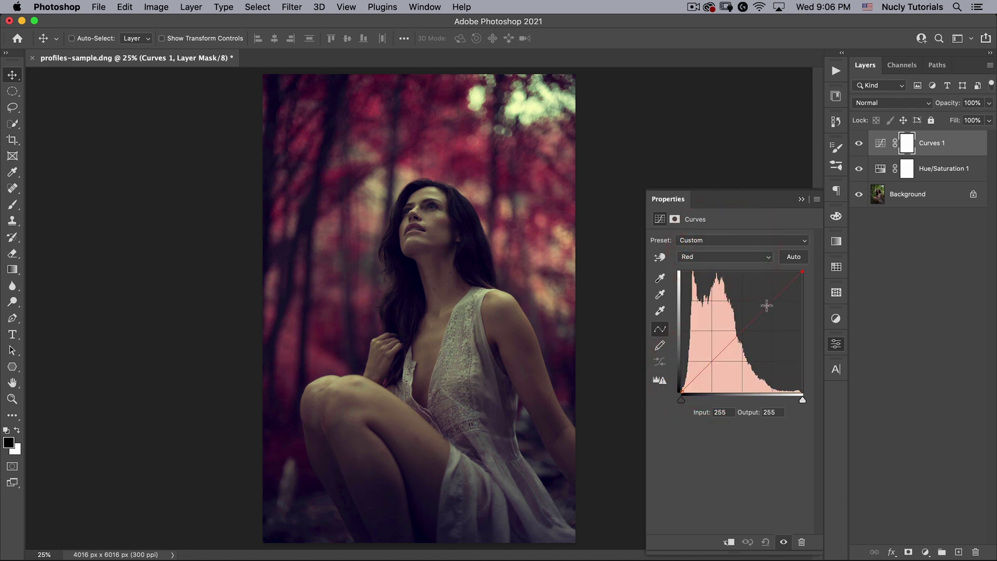
drag(767, 304, 768, 301)
drag(701, 370, 702, 372)
- Brighten midtones and lift highlights on the combined RGB curve for more contrast
click(710, 257)
click(712, 245)
drag(723, 345, 722, 344)
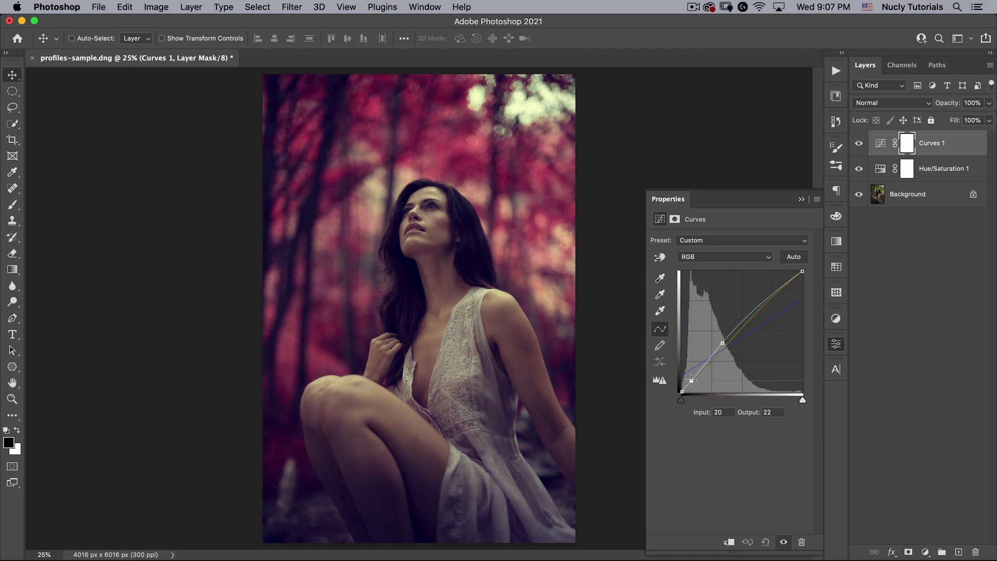
drag(770, 294, 771, 287)
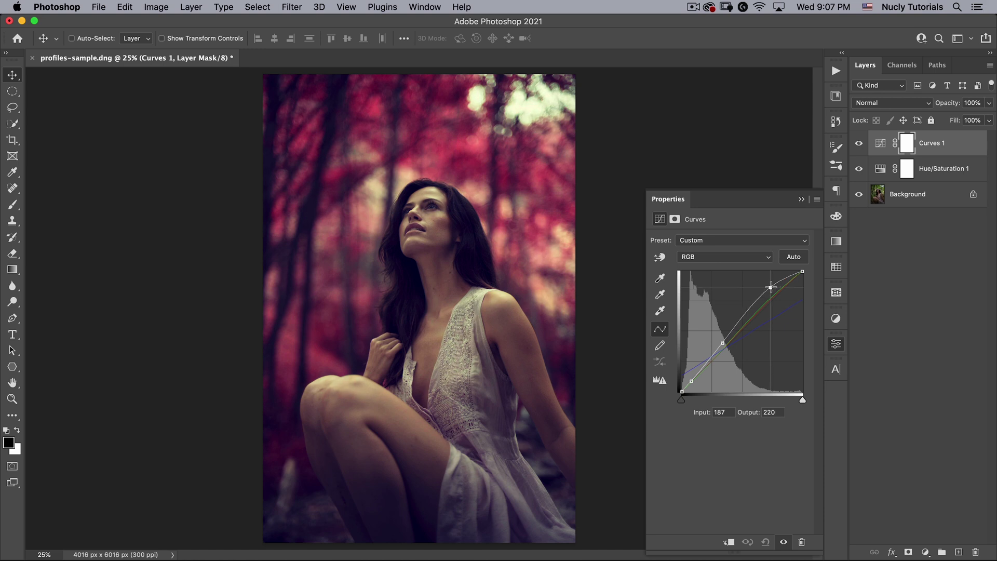
- Compare the original photo against the edited version, then collapse the Curves panel
alt+click(859, 195)
alt+click(859, 195)
alt+click(859, 195)
alt+click(859, 195)
alt+click(859, 195)
alt+click(859, 195)
click(837, 343)
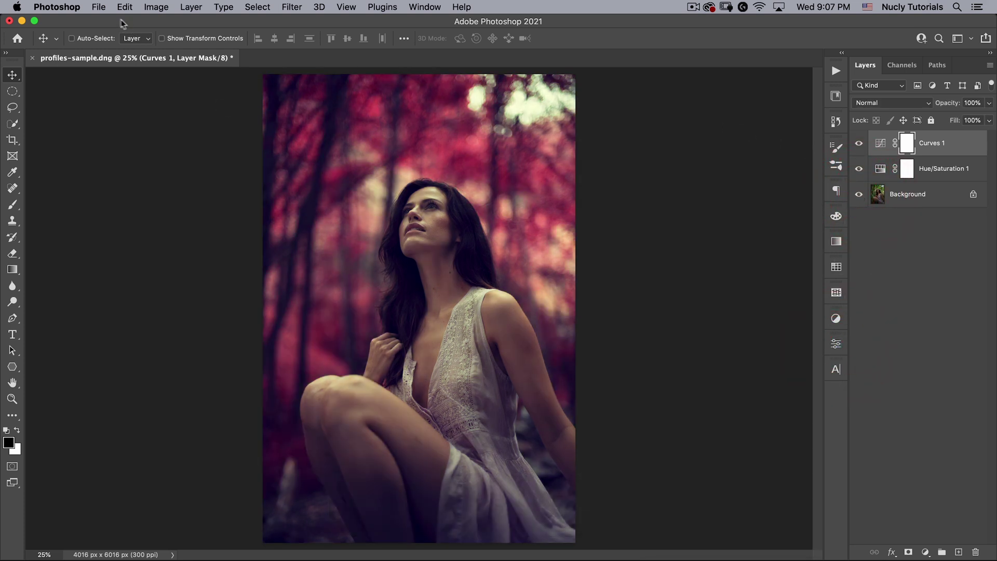
- Export Color Lookup Tables with the description 'summer to fall'
click(97, 8)
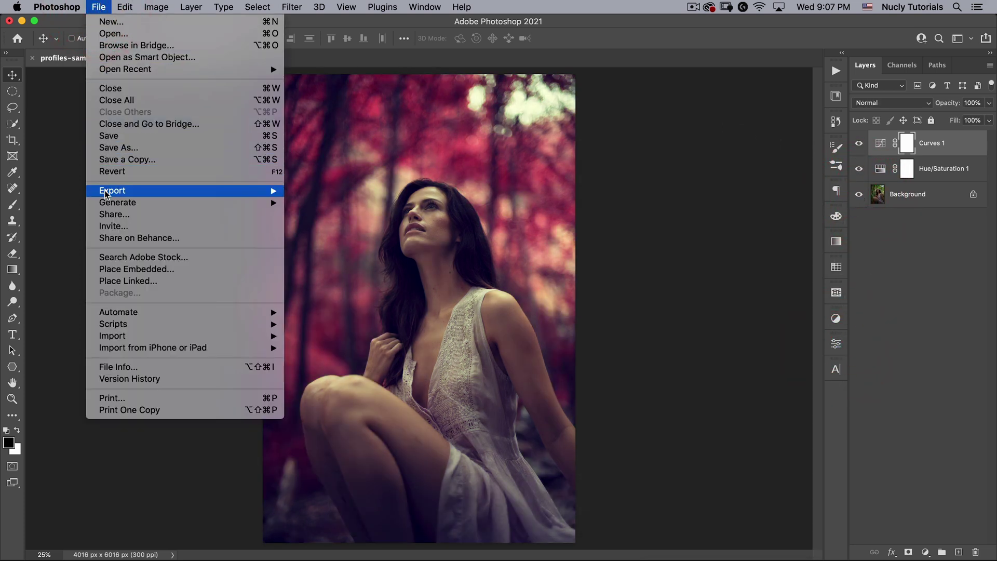
mouse_move(105, 194)
click(379, 333)
drag(488, 193, 300, 178)
text(summer to fall)
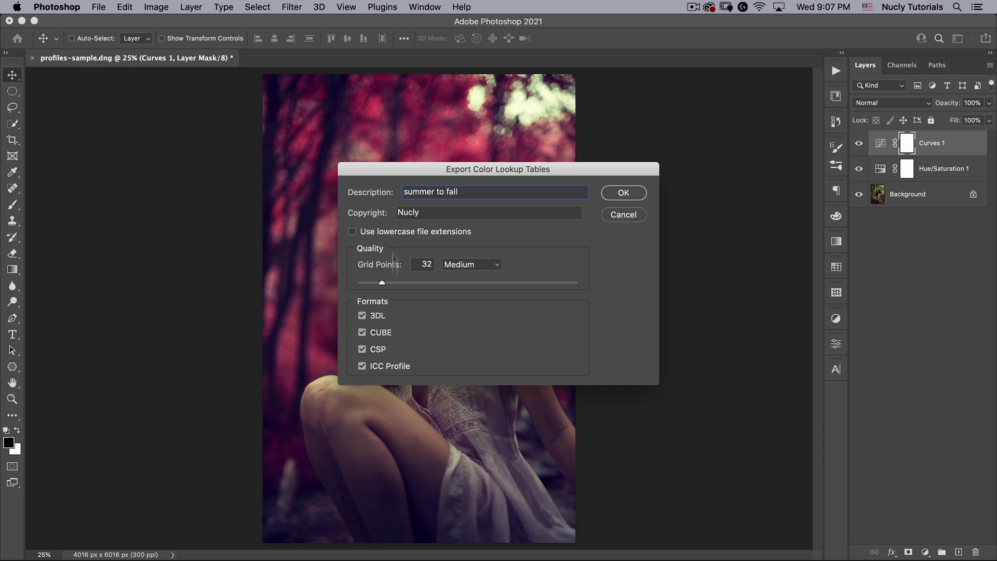
click(624, 193)
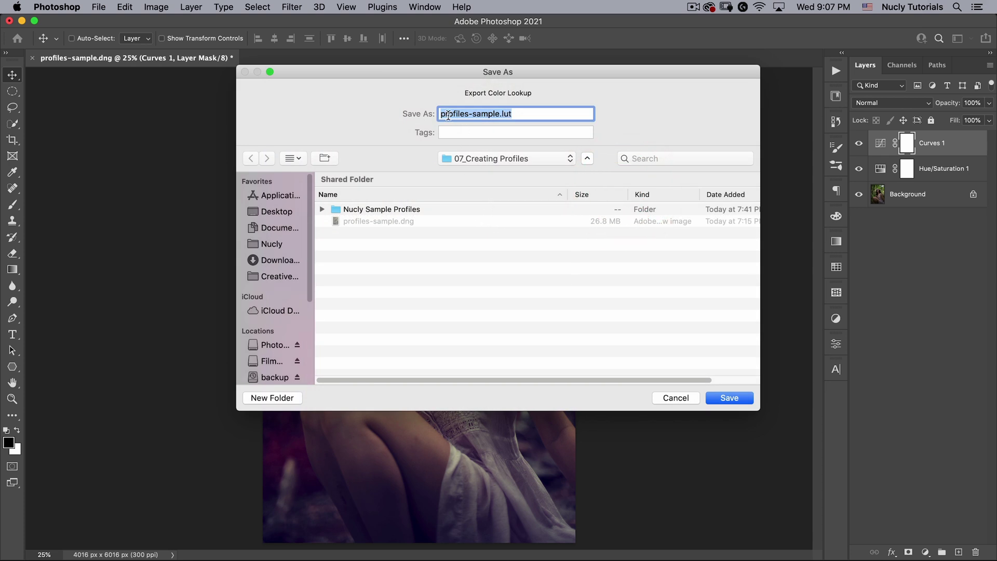
- Name the lookup table files 'summer to fall' and save them
double_click(490, 113)
click(408, 102)
text(summer to fall)
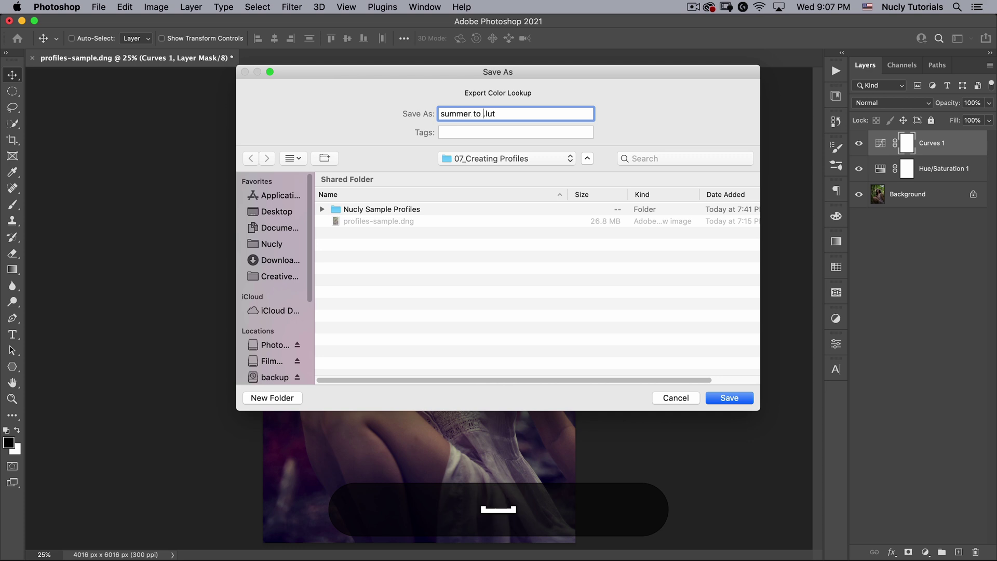
key(Return)
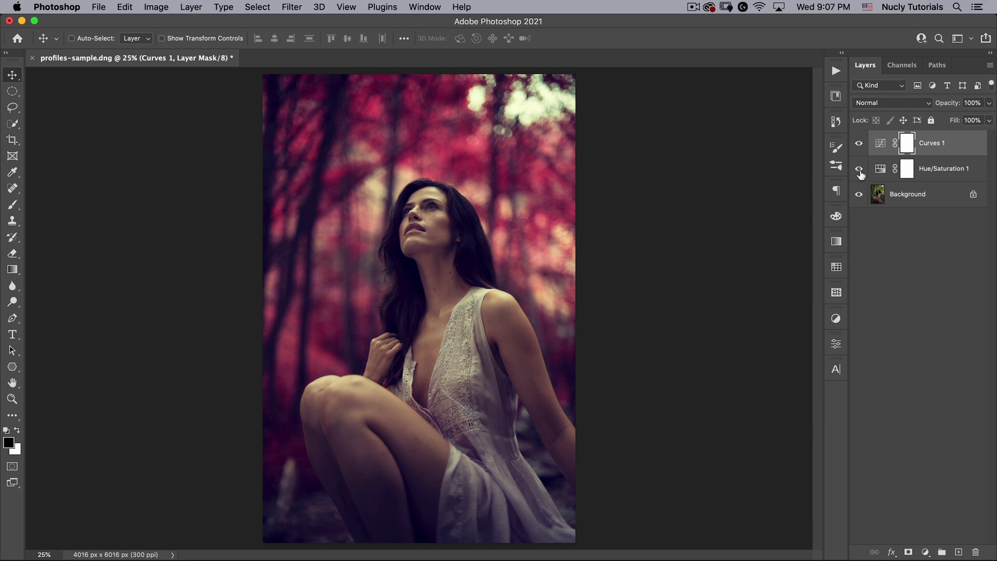
- Hide Curves 1 and Hue/Saturation 1, select Background, and apply the Camera Raw Filter
click(859, 143)
click(908, 194)
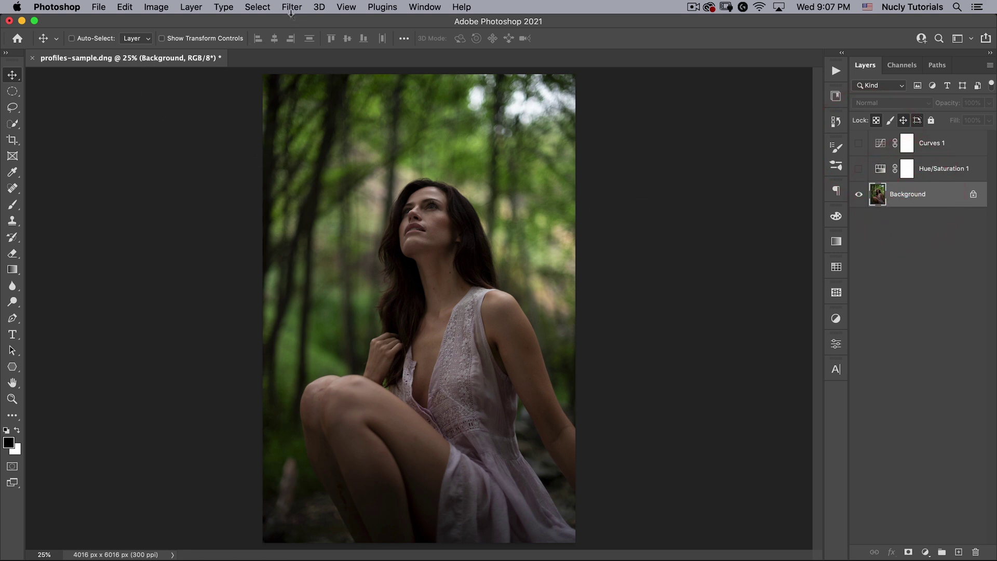
click(291, 7)
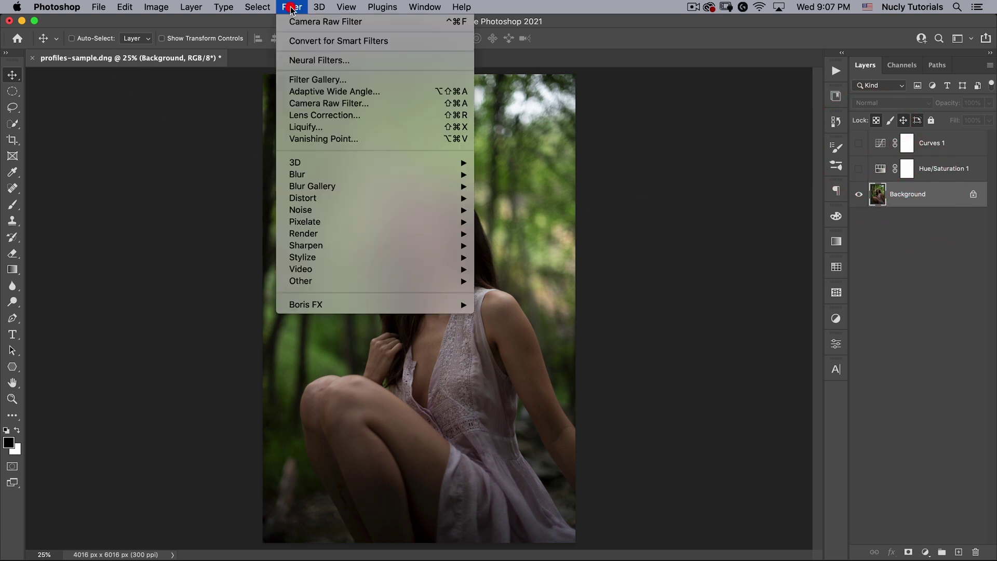
click(299, 104)
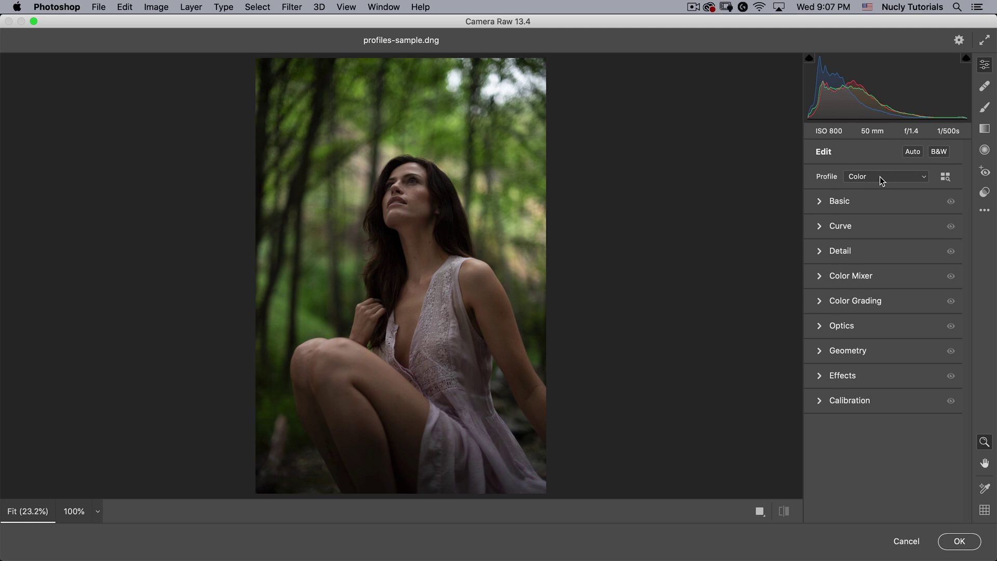
- Browse profiles, cancel a Create Preset attempt, and reopen the ••• menu holding Option
click(945, 178)
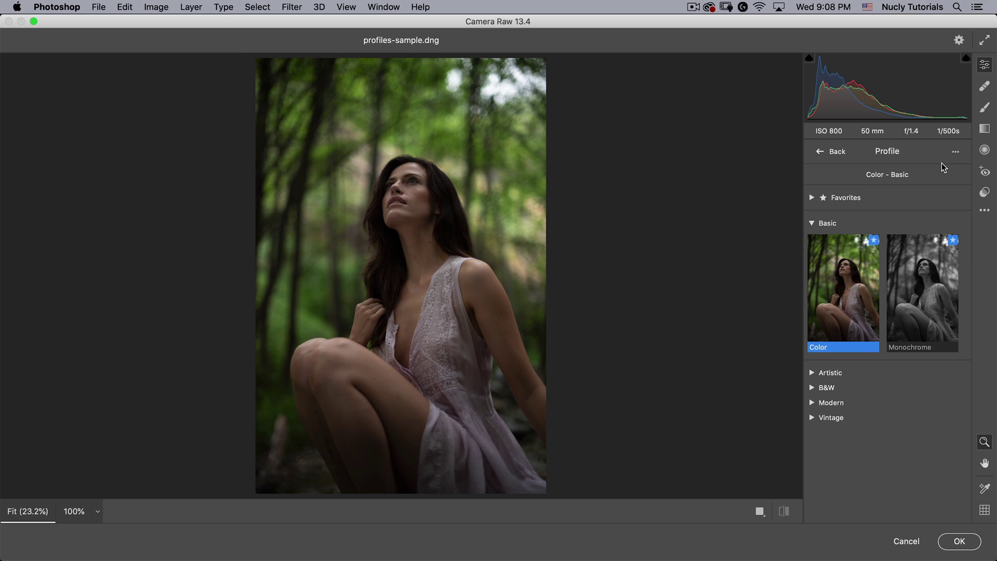
click(984, 210)
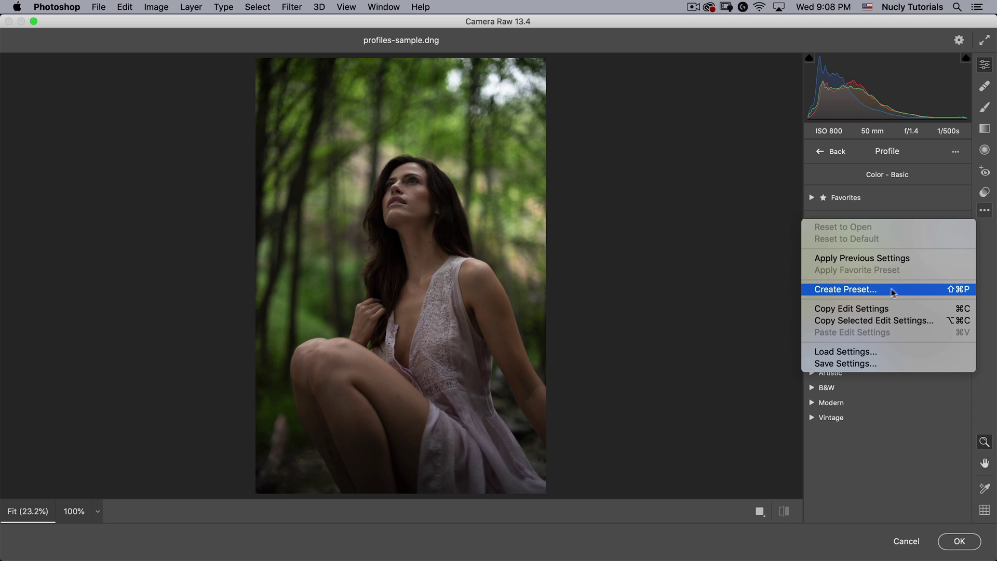
click(851, 289)
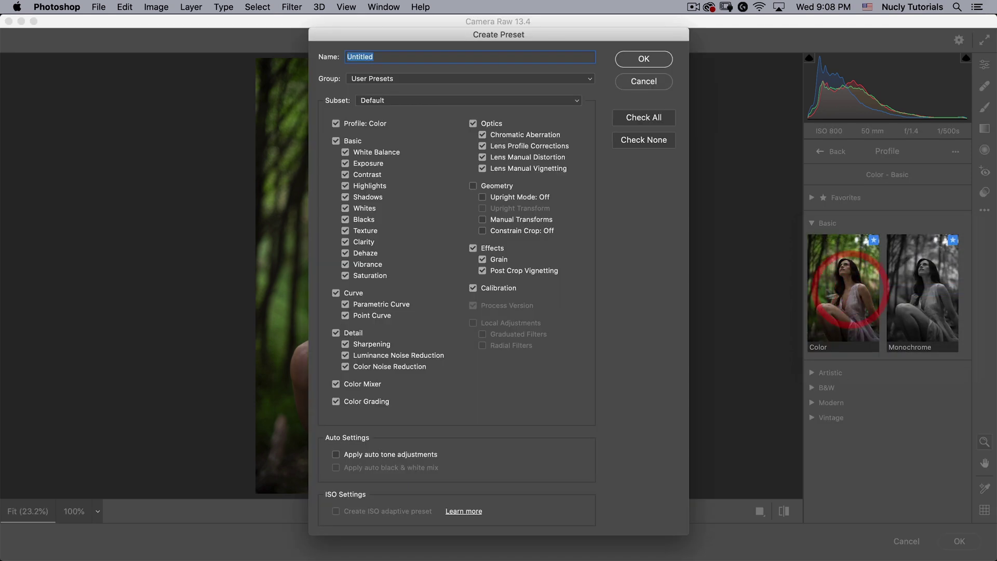
drag(433, 40, 403, 35)
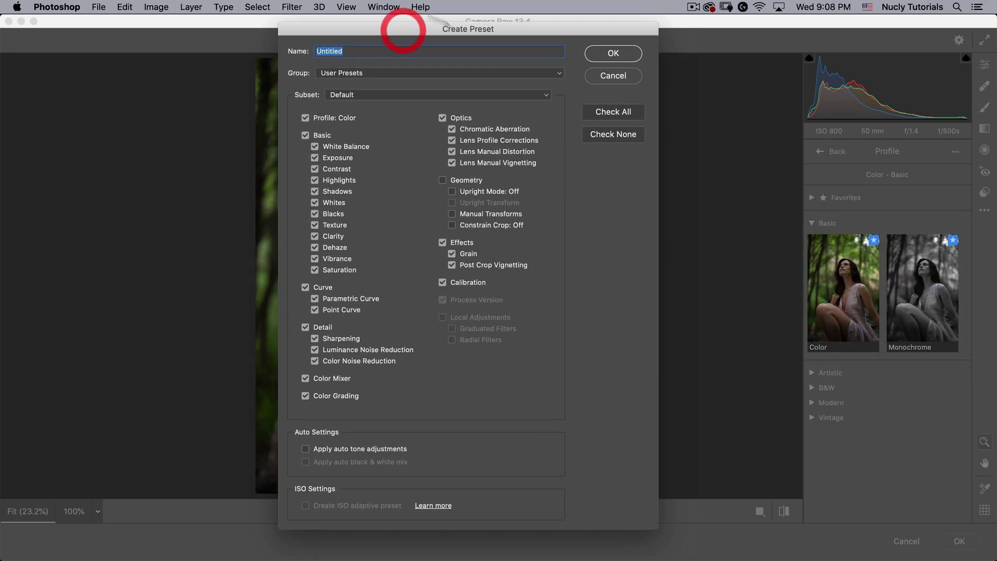
click(603, 81)
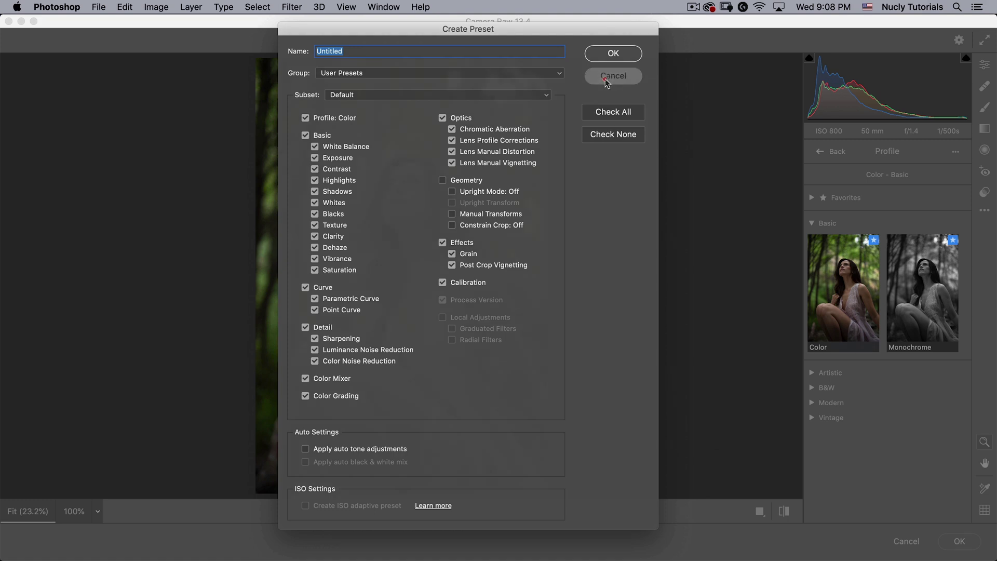
click(983, 210)
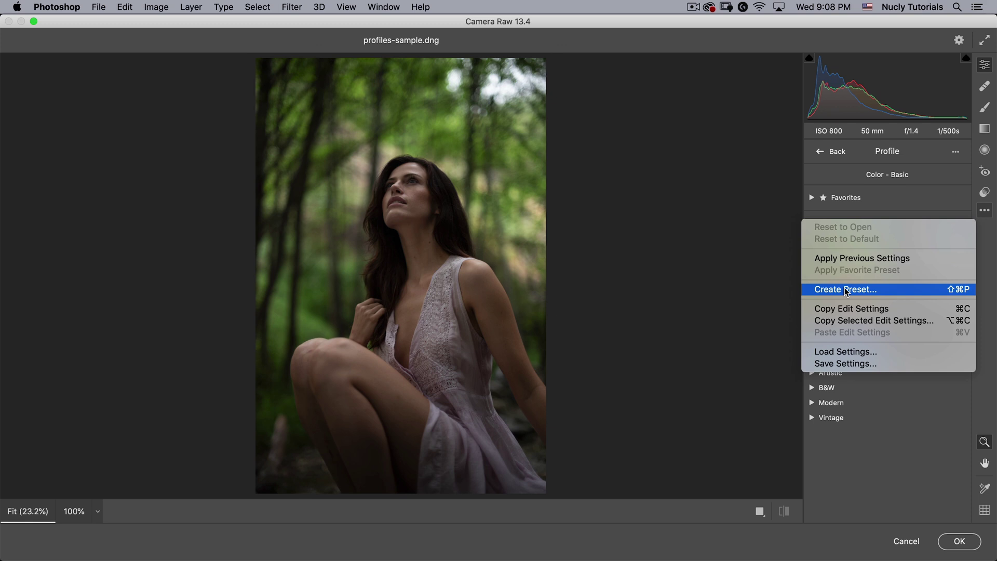
key(alt)
- Start a new profile via Create Profile and name it 'summer to fall'
alt+click(883, 289)
drag(510, 54, 509, 41)
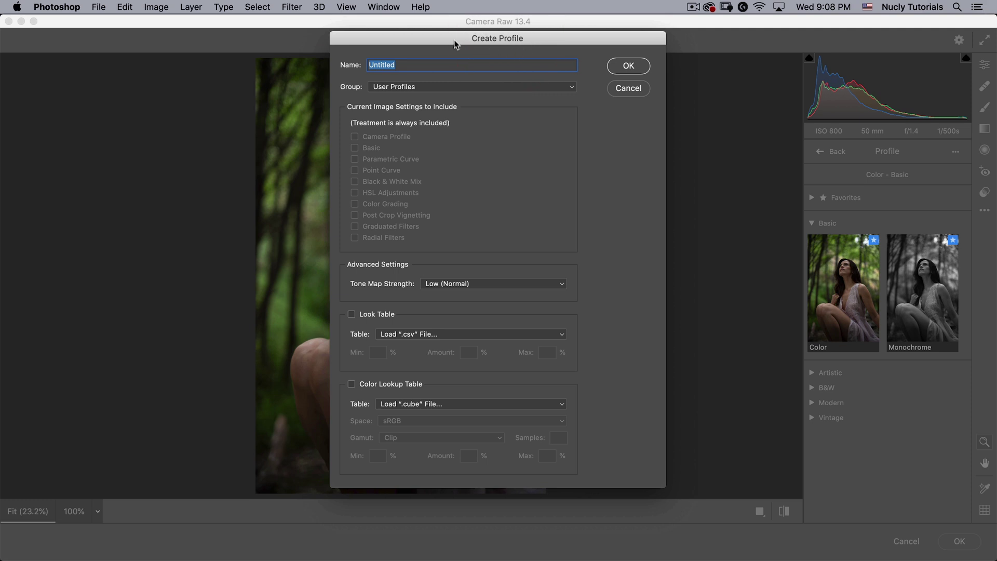
text(summer to fall)
- Load summer to fall.CUBE as the profile's Color Lookup Table and confirm it
click(351, 384)
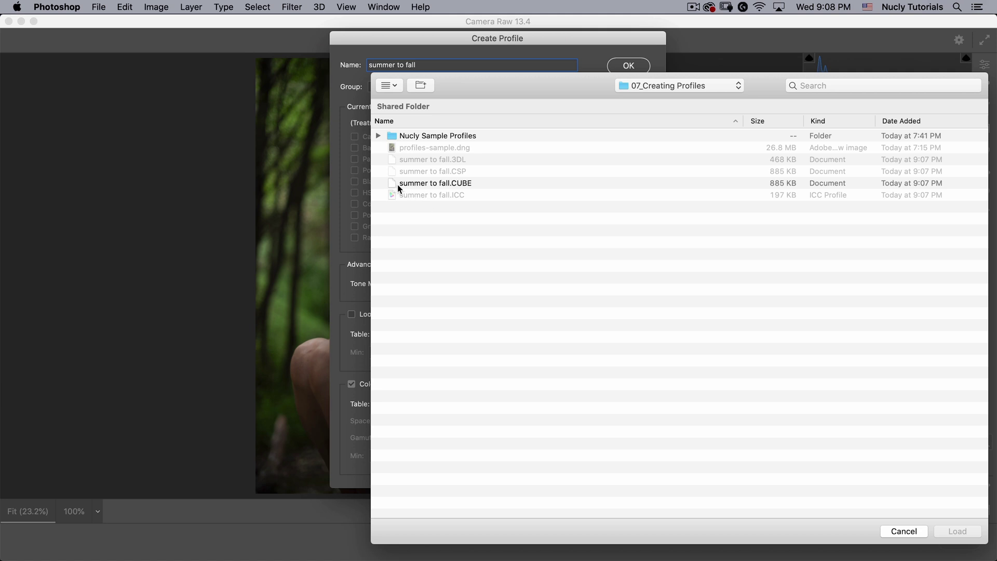
click(436, 185)
drag(497, 88, 418, 62)
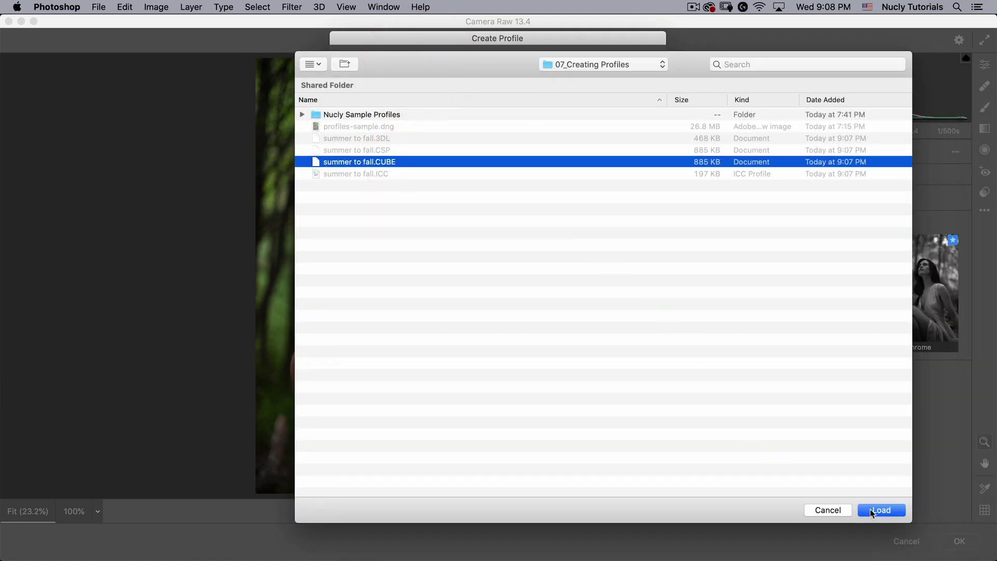
click(872, 512)
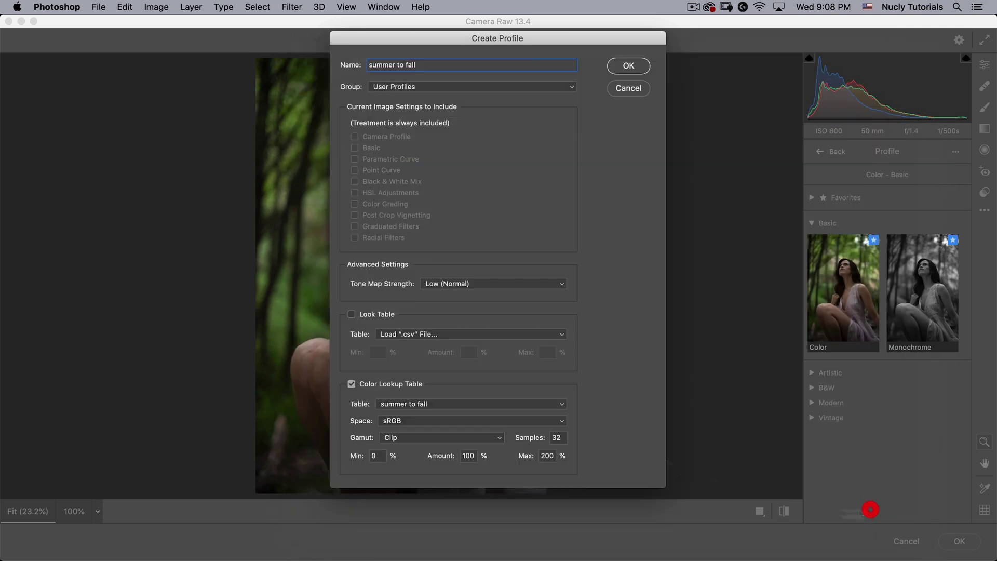
click(628, 67)
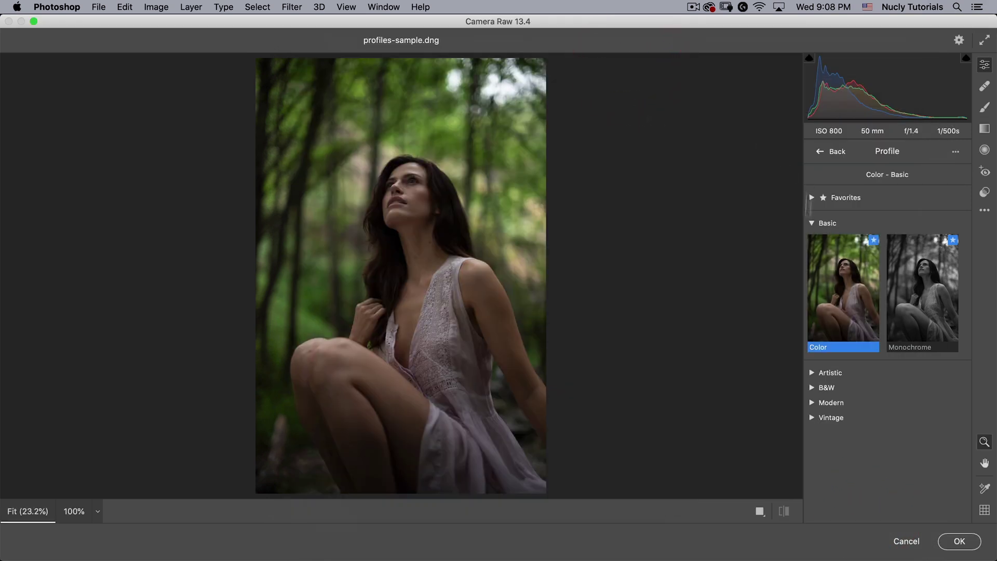
- Apply the 'summer to fall' profile from User Profiles and open the image in Photoshop
click(820, 152)
click(945, 174)
click(815, 444)
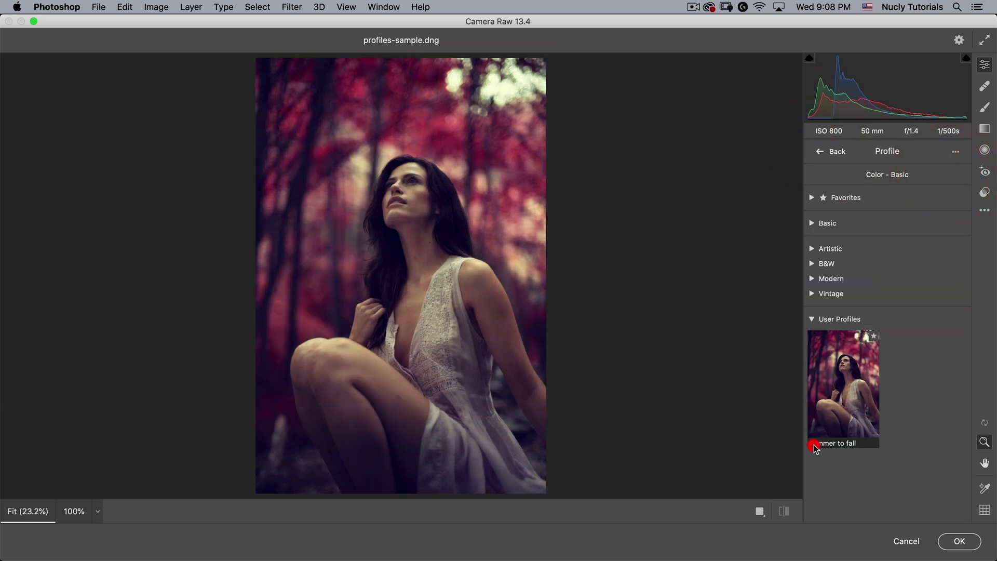
click(832, 407)
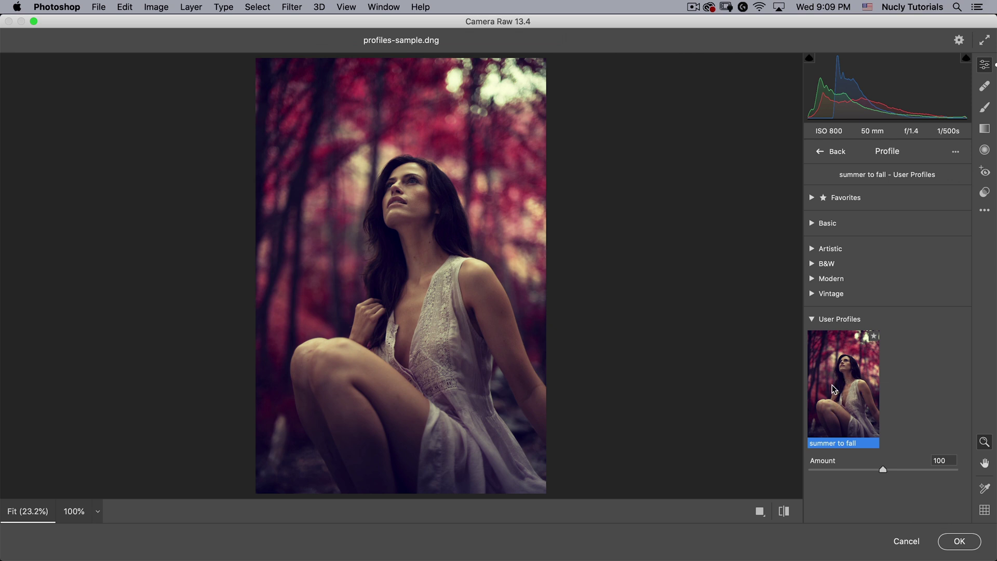
click(958, 540)
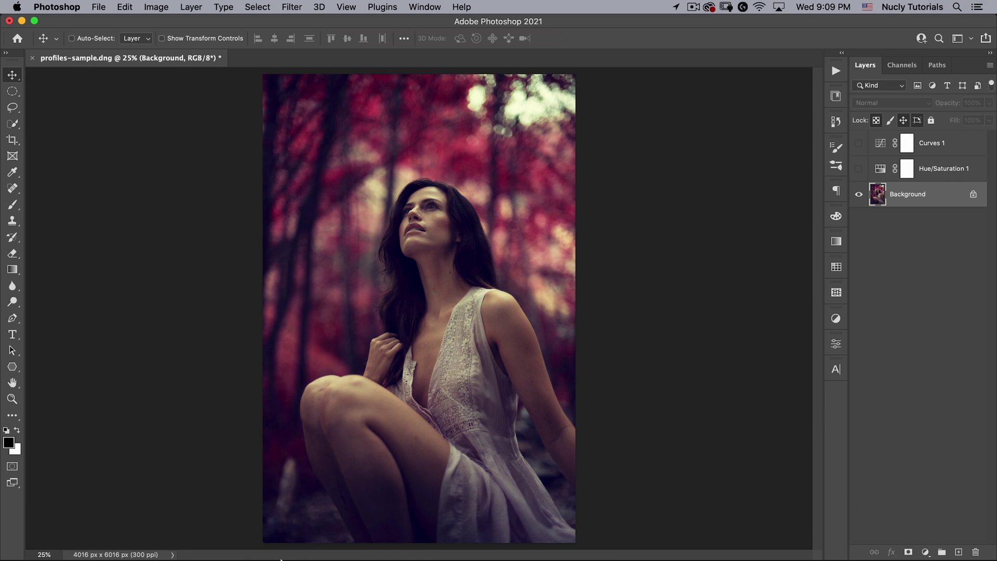
- Switch to Lightroom Classic and import profiles-sample.dng into the catalog
mouse_move(281, 559)
click(349, 533)
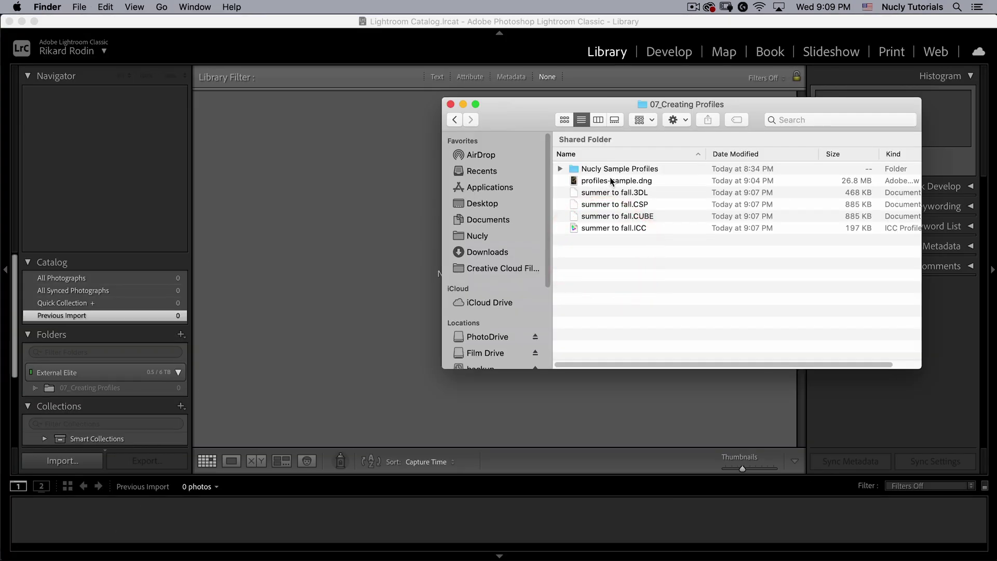
drag(613, 181, 334, 183)
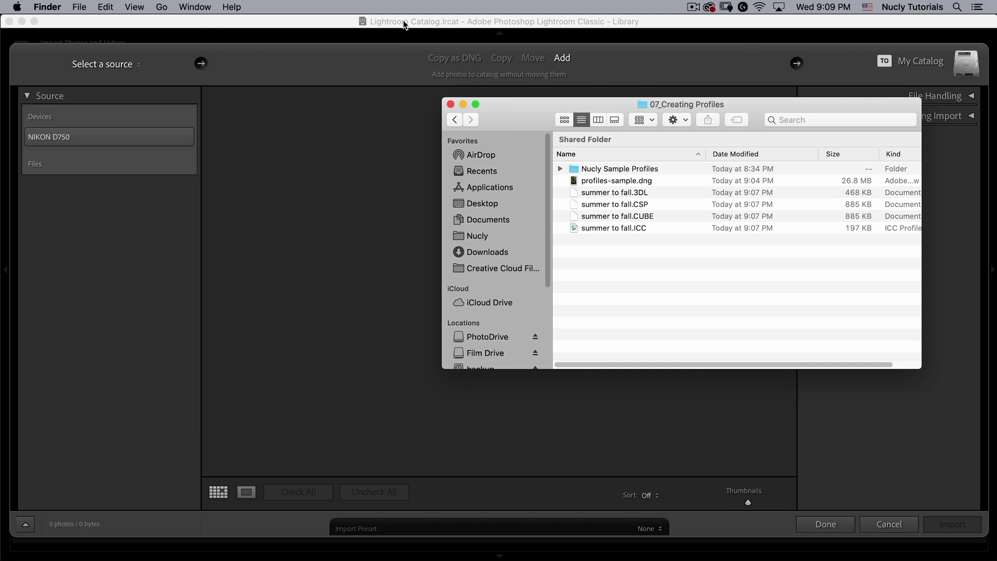
click(403, 20)
click(943, 520)
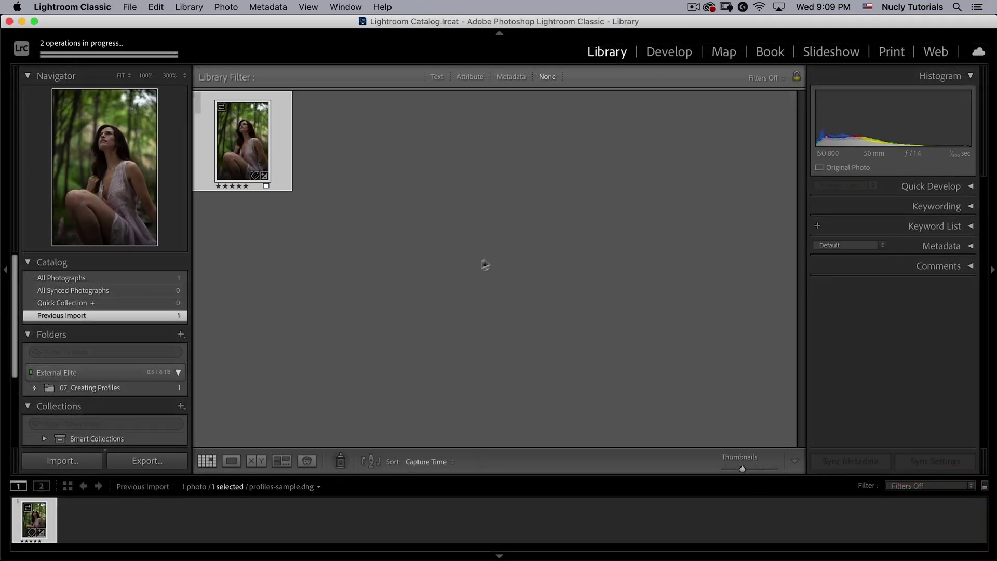
- In Develop, apply the 'summer to fall' user profile at Amount 129
click(672, 55)
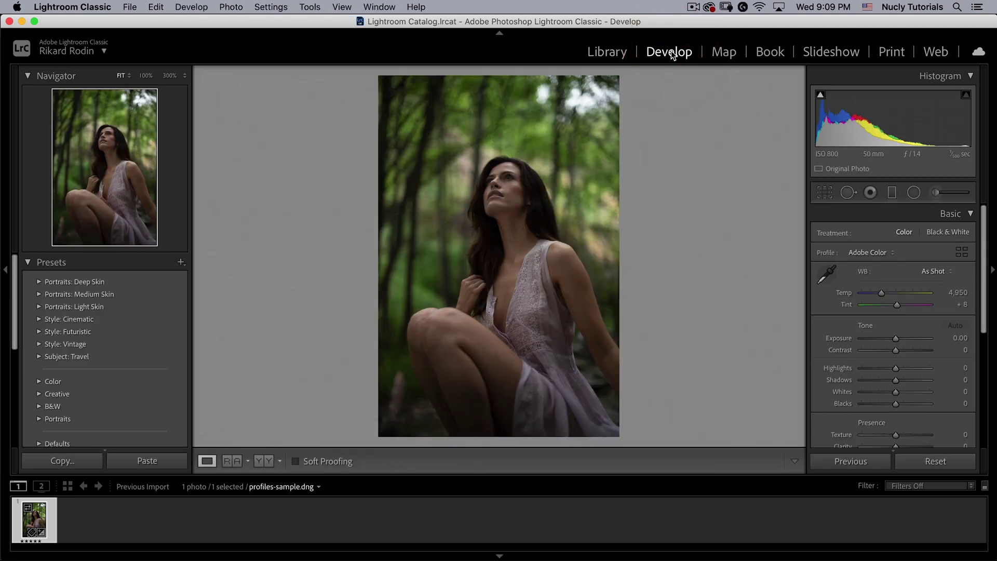
click(962, 252)
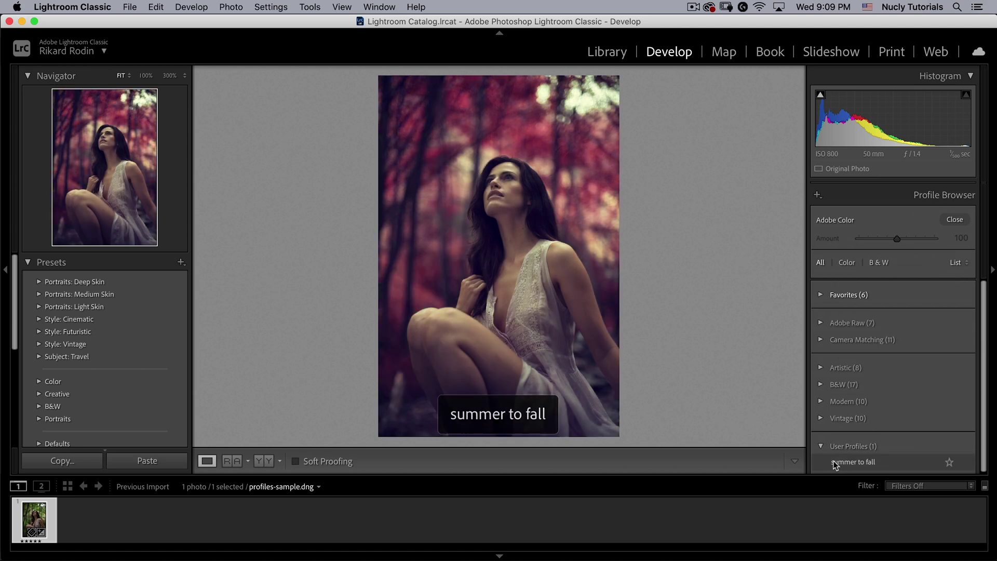
click(854, 462)
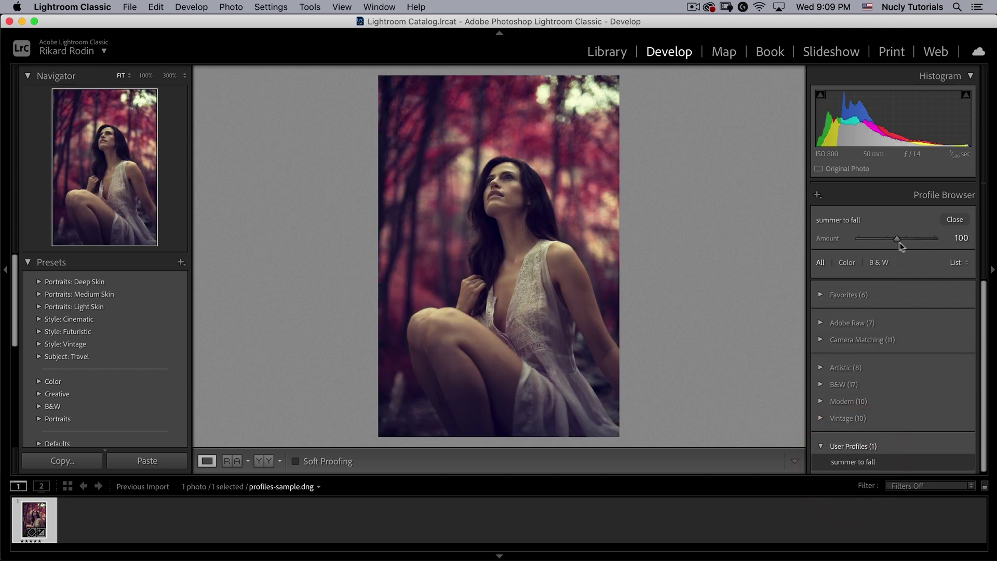
mouse_move(899, 239)
mouse_down()
mouse_move(930, 238)
mouse_move(872, 245)
mouse_move(919, 242)
mouse_move(908, 245)
mouse_up()
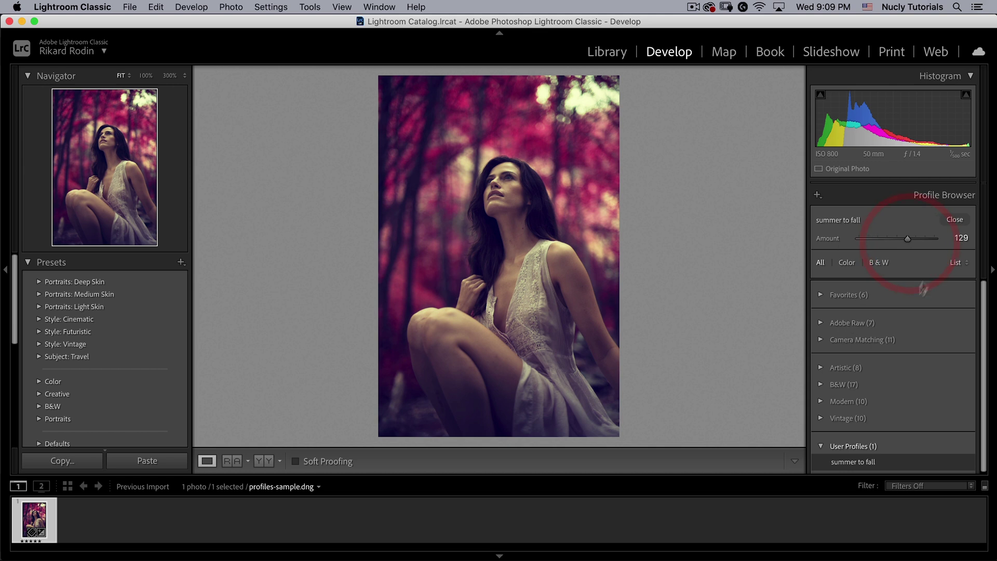
click(954, 220)
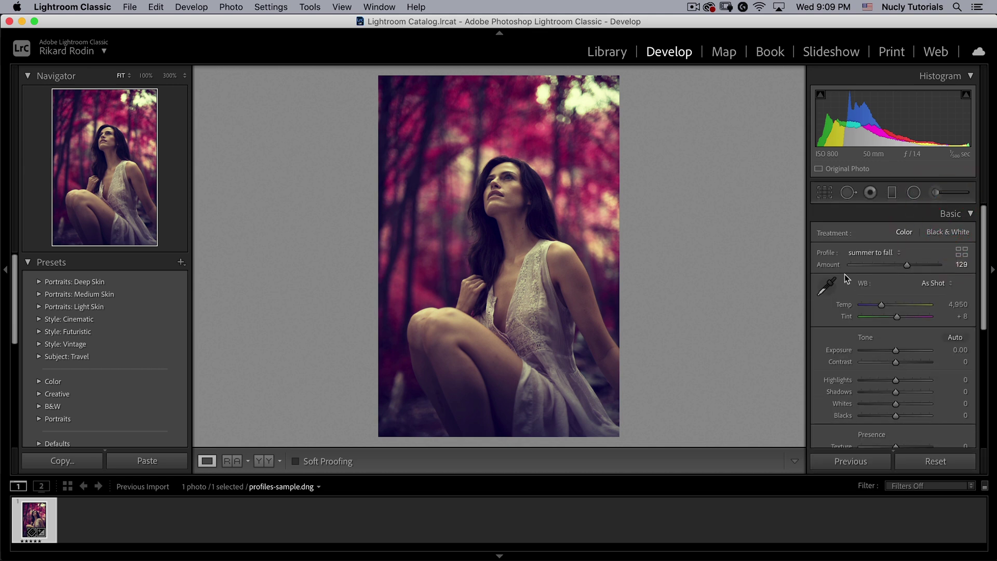
- Set Temp to 5,919, Exposure +0.25, Contrast +11 and Texture +29 in the Basic panel
drag(881, 304, 887, 303)
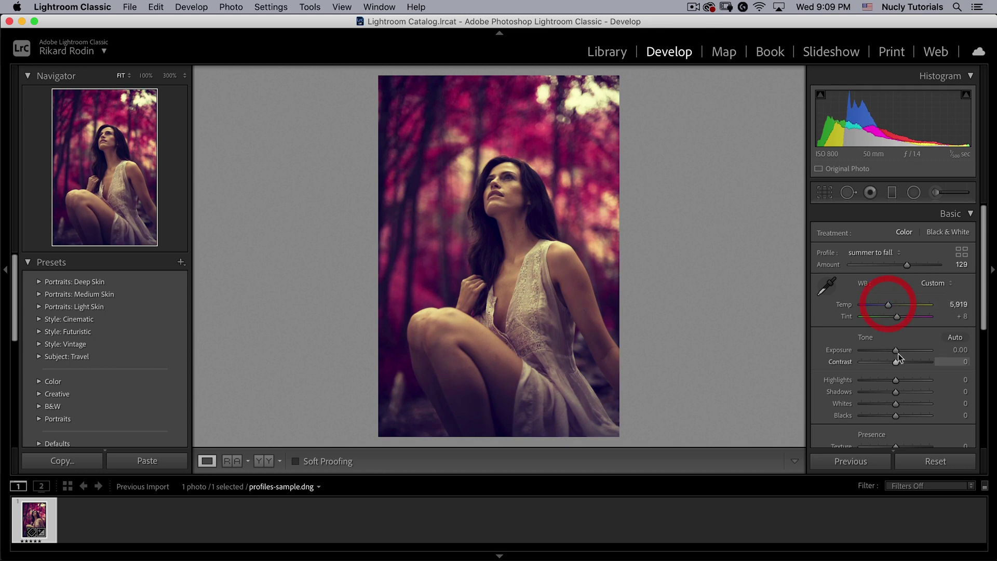
drag(897, 351, 899, 359)
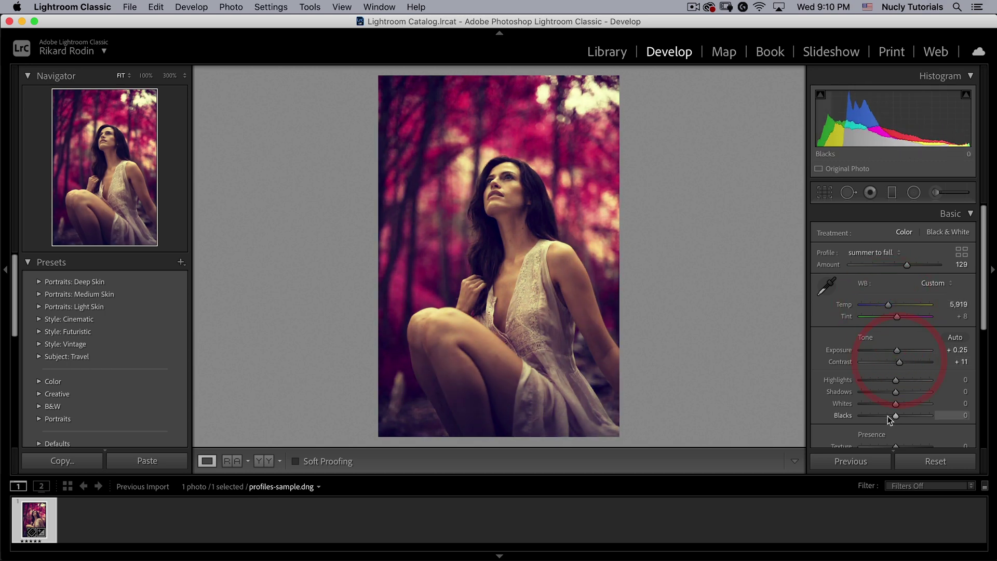
scroll(827, 378, down, 4)
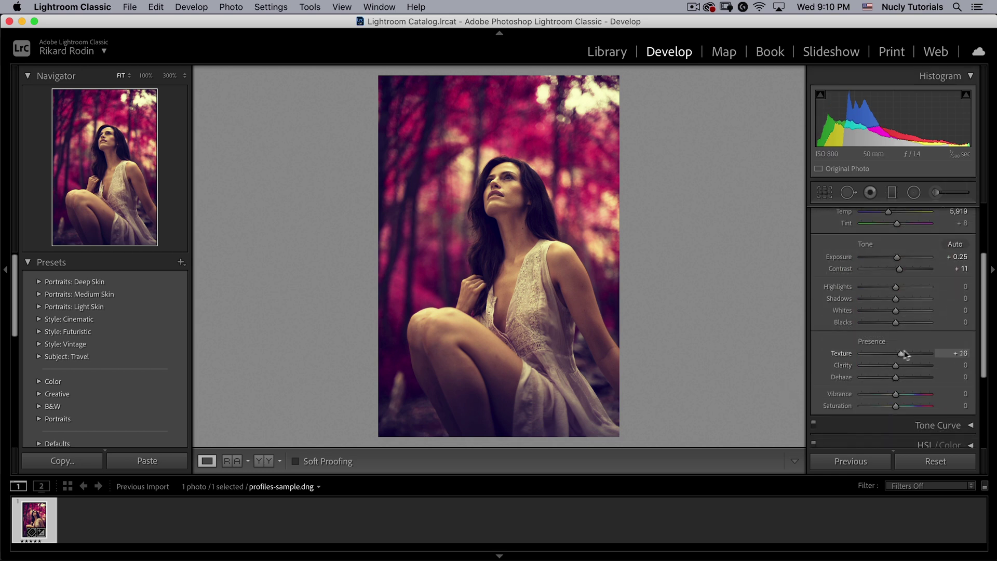
drag(901, 352, 897, 353)
- In HSL Saturation, reset Red to 0 and raise Green to +94 and Yellow to +66
scroll(827, 260, down, 2)
scroll(827, 262, down, 4)
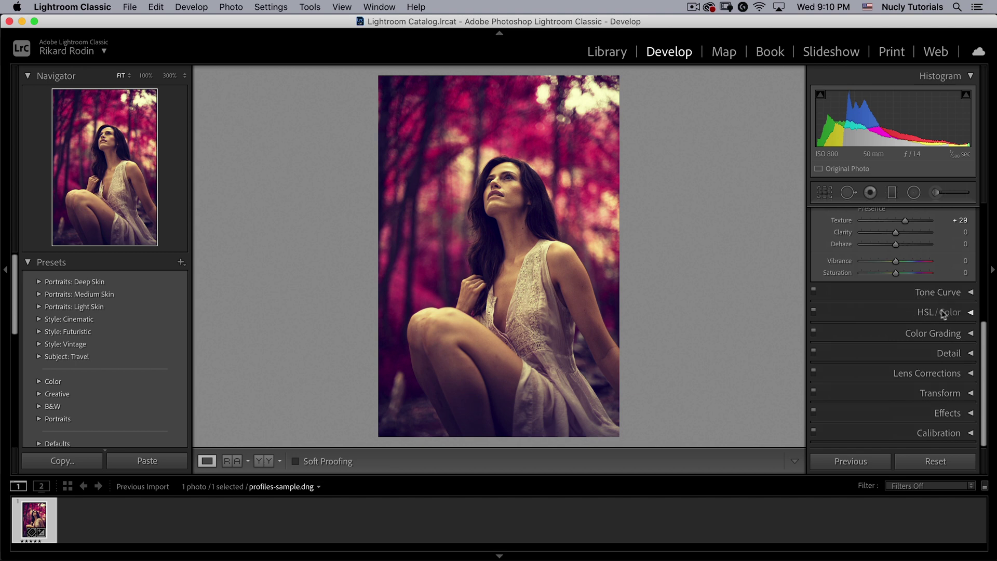
click(956, 314)
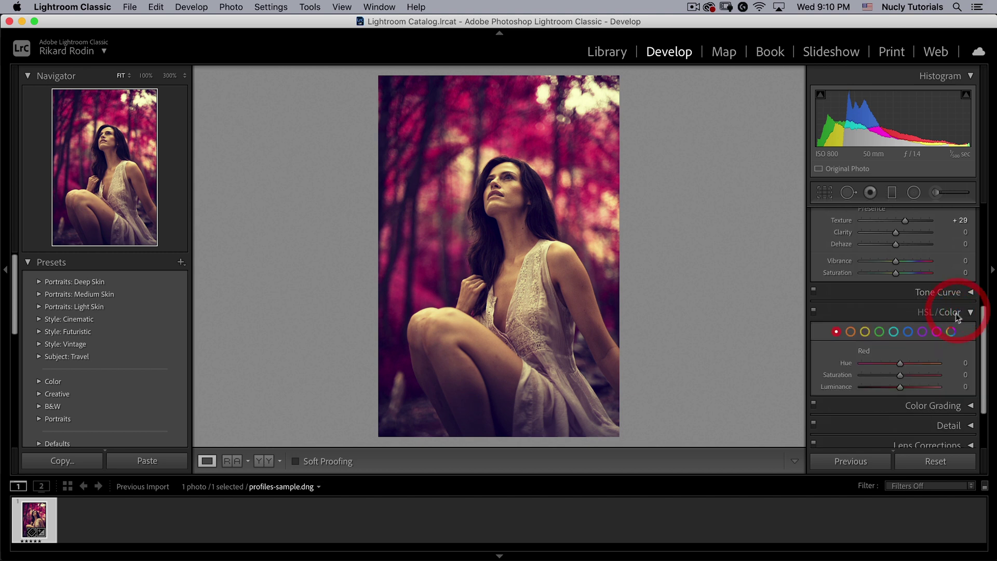
click(924, 312)
scroll(885, 309, down, 2)
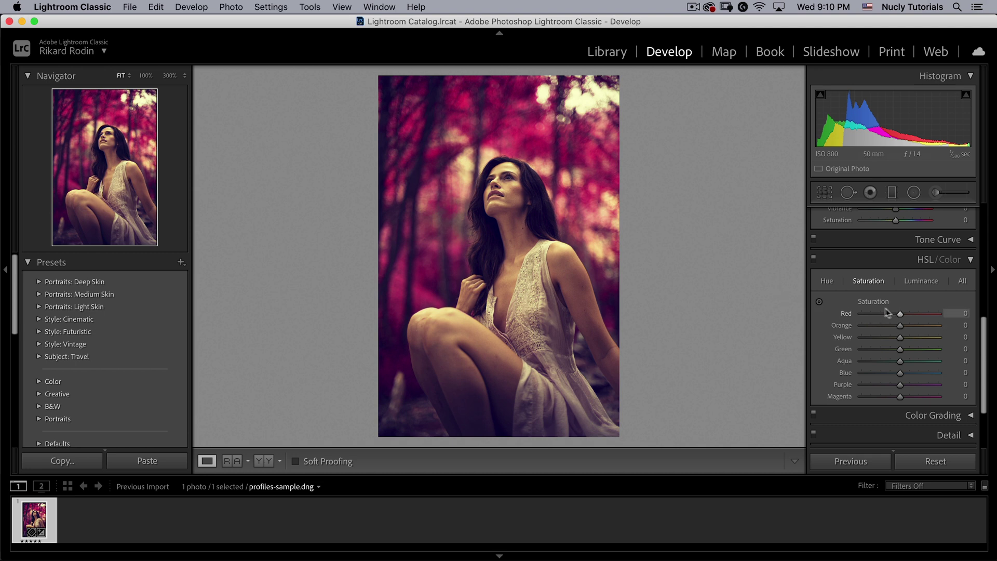
mouse_move(929, 317)
mouse_down()
mouse_move(968, 317)
mouse_move(924, 315)
mouse_up()
click(898, 318)
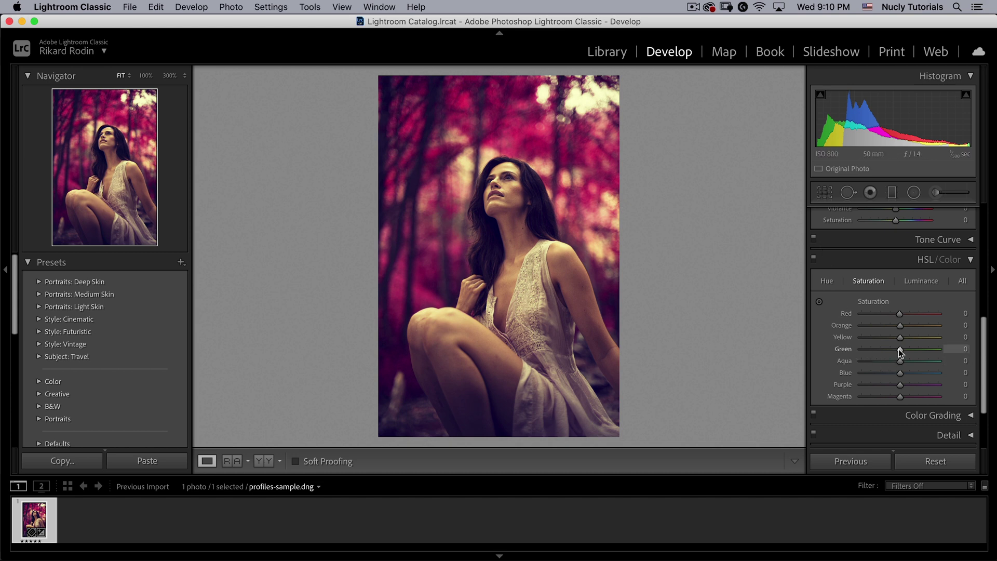
drag(899, 349, 935, 350)
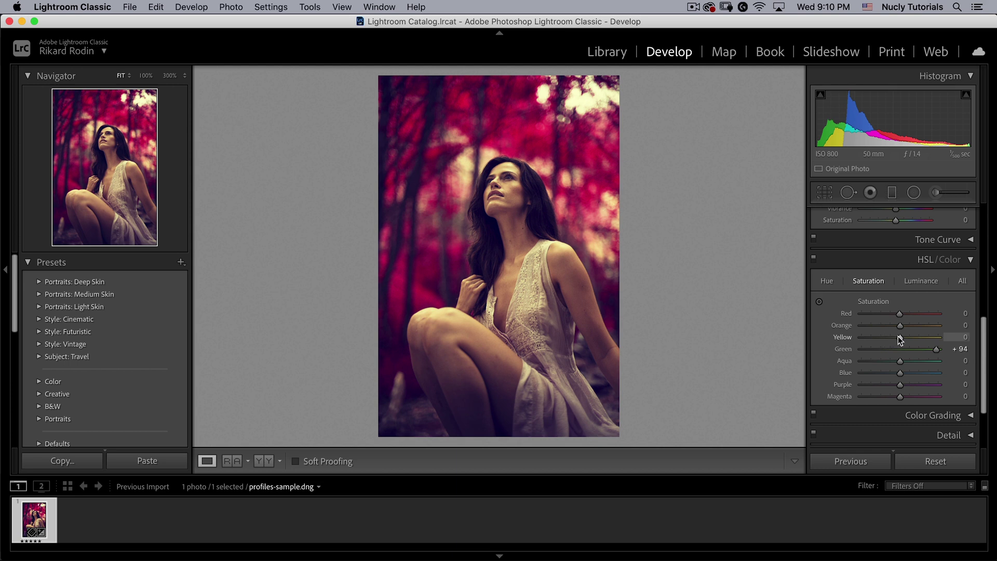
drag(898, 337, 925, 336)
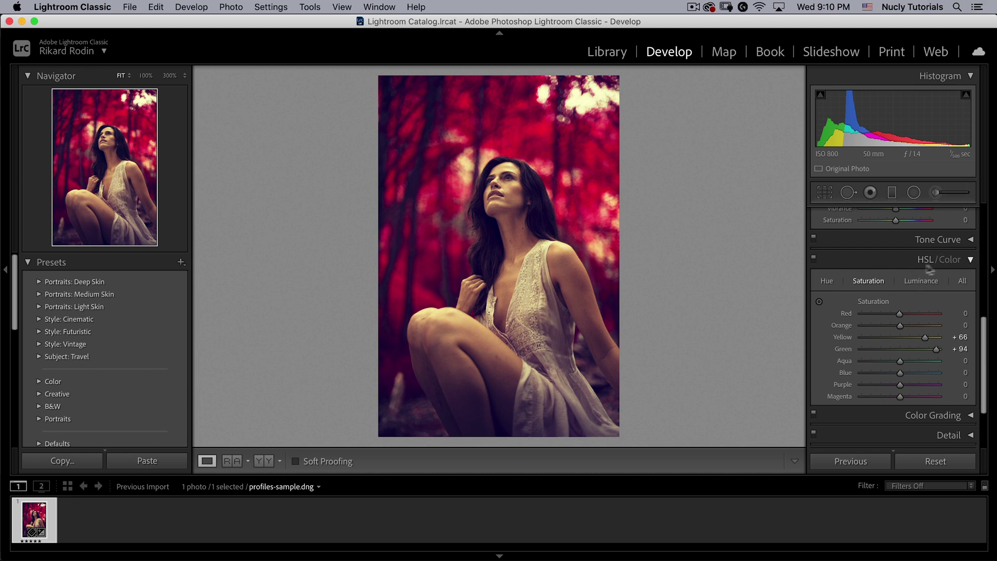
- Preview the photo in Black & White, then set Treatment back to Color
click(970, 260)
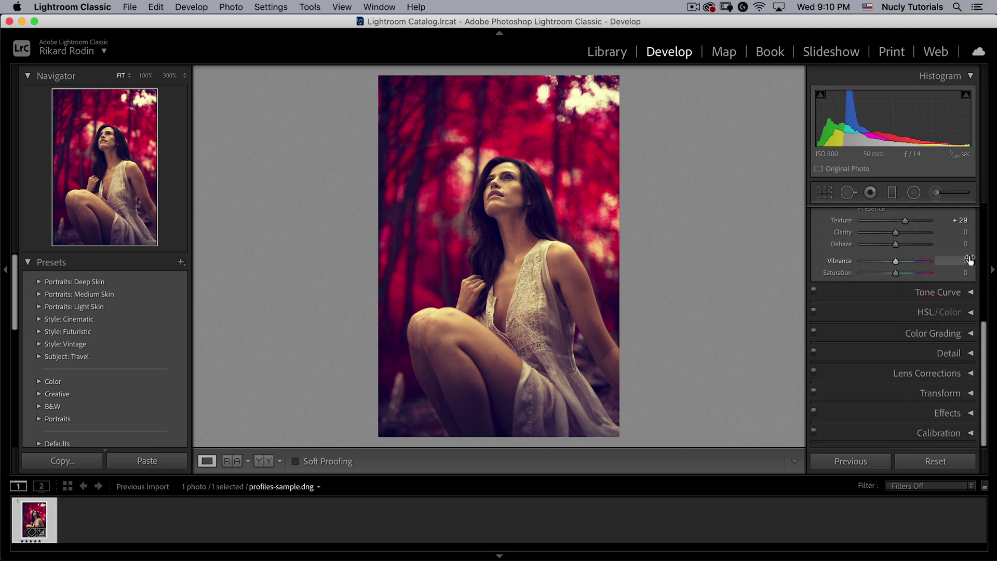
scroll(934, 332, up, 10)
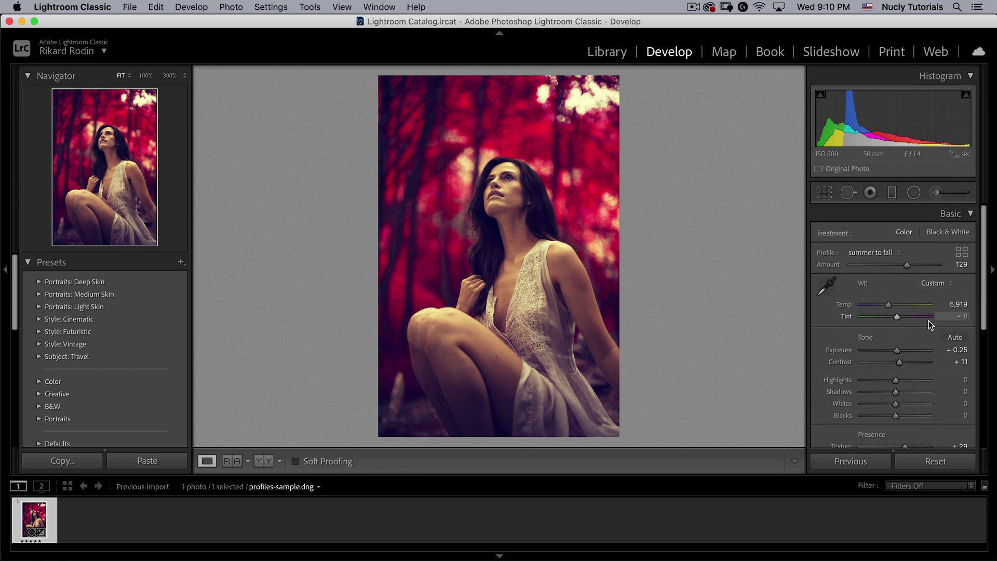
key(alt)
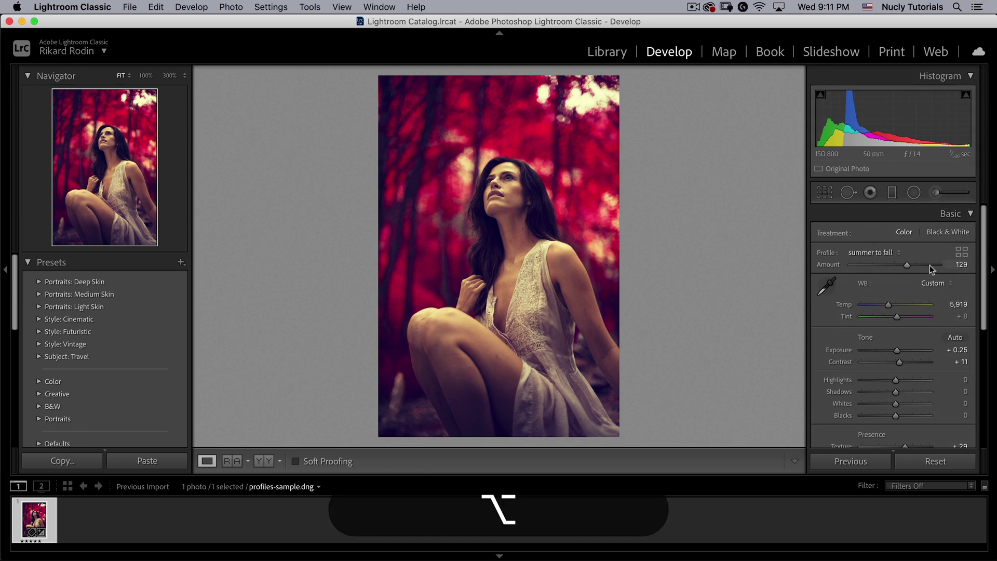
click(959, 232)
click(904, 232)
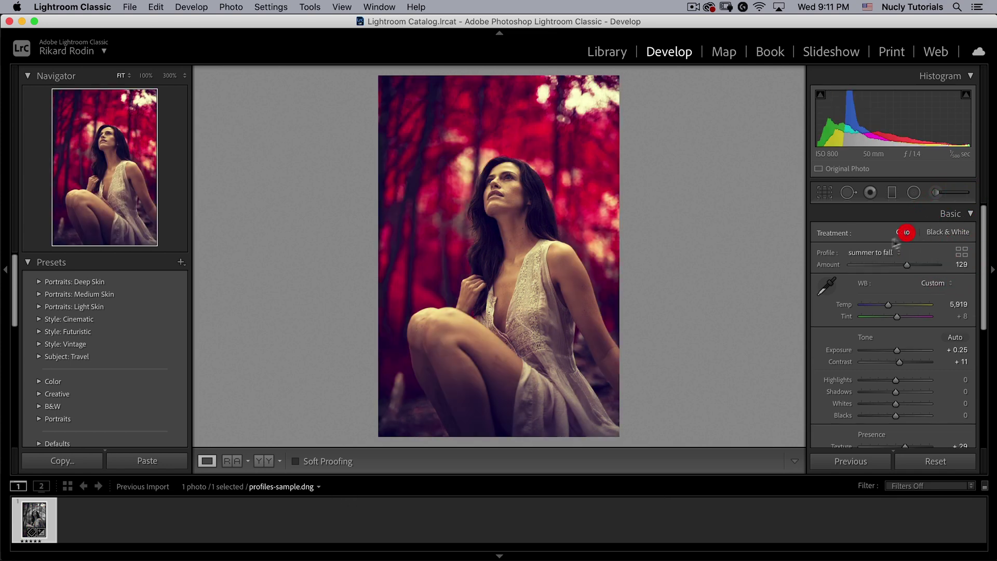
- Reset all HSL saturation sliders to 0 and collapse the HSL/Color panel
scroll(886, 314, down, 5)
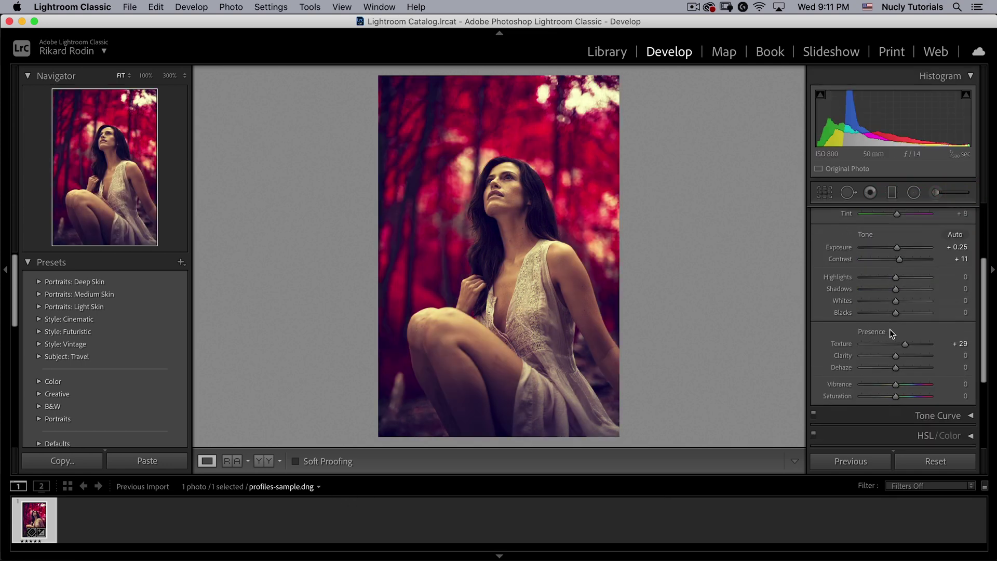
scroll(887, 334, down, 3)
click(970, 372)
key(alt)
alt+click(873, 346)
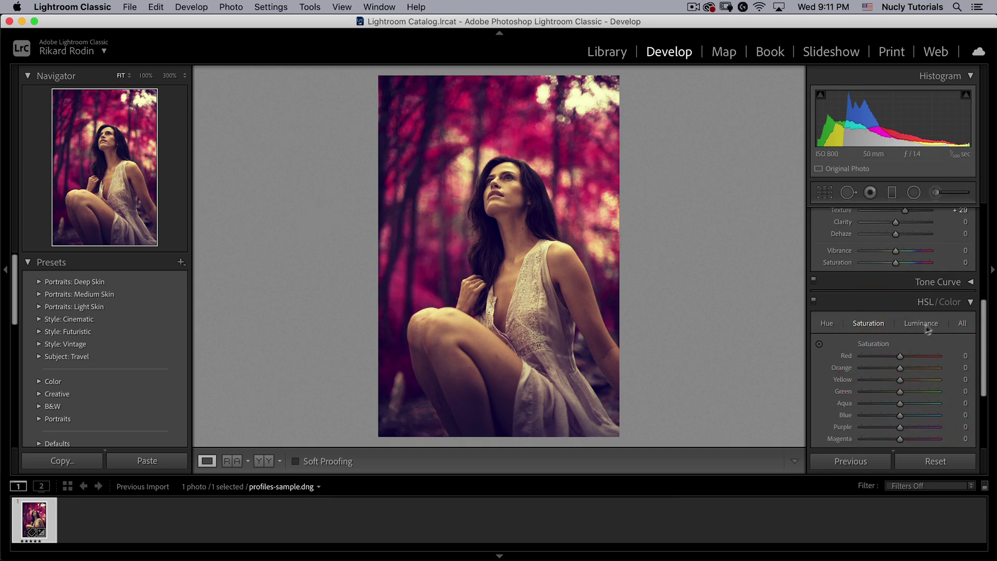
click(970, 304)
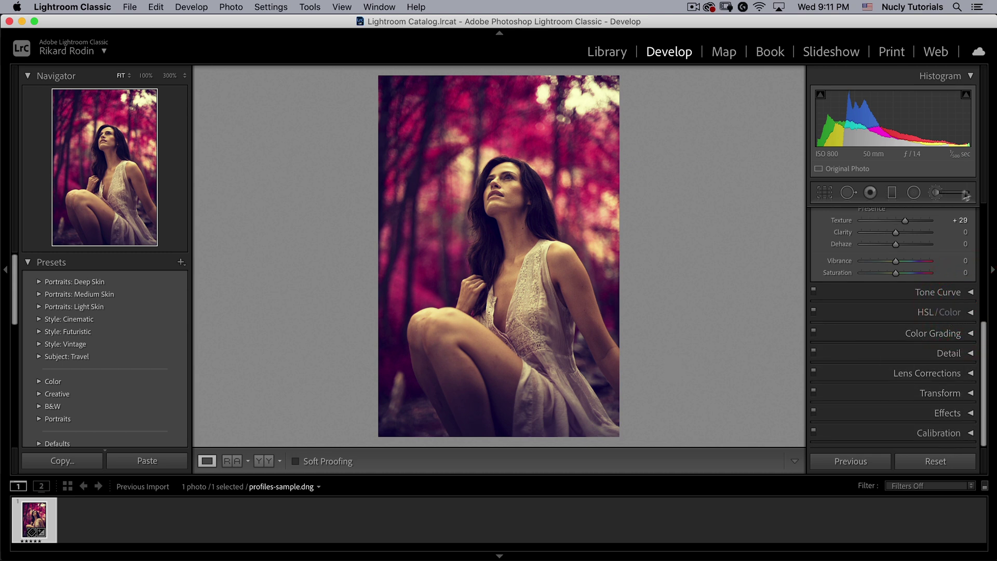
scroll(948, 258, up, 5)
scroll(948, 255, up, 2)
- Start Import Profiles from the Profile Browser's + menu, then cancel the import
click(964, 252)
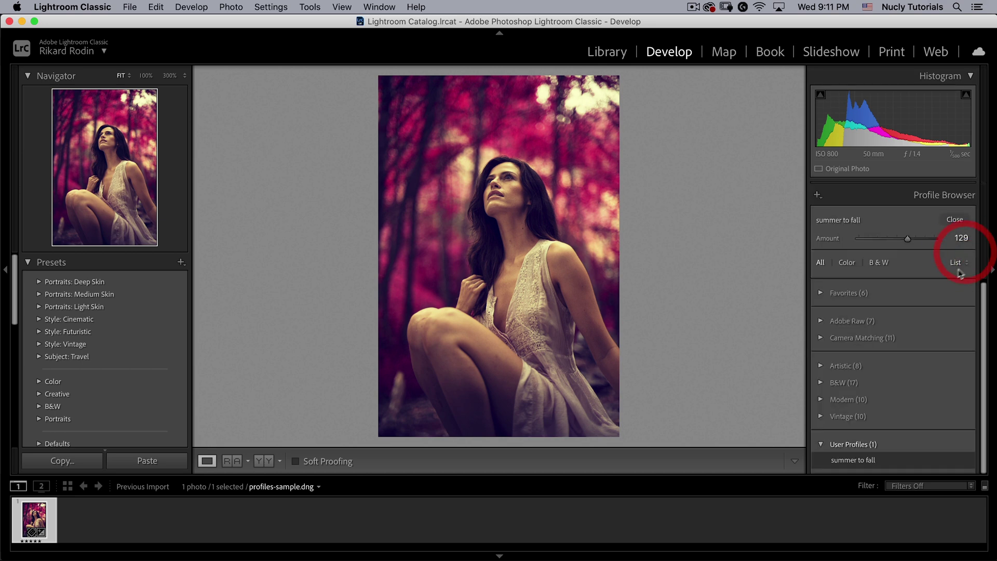
click(819, 193)
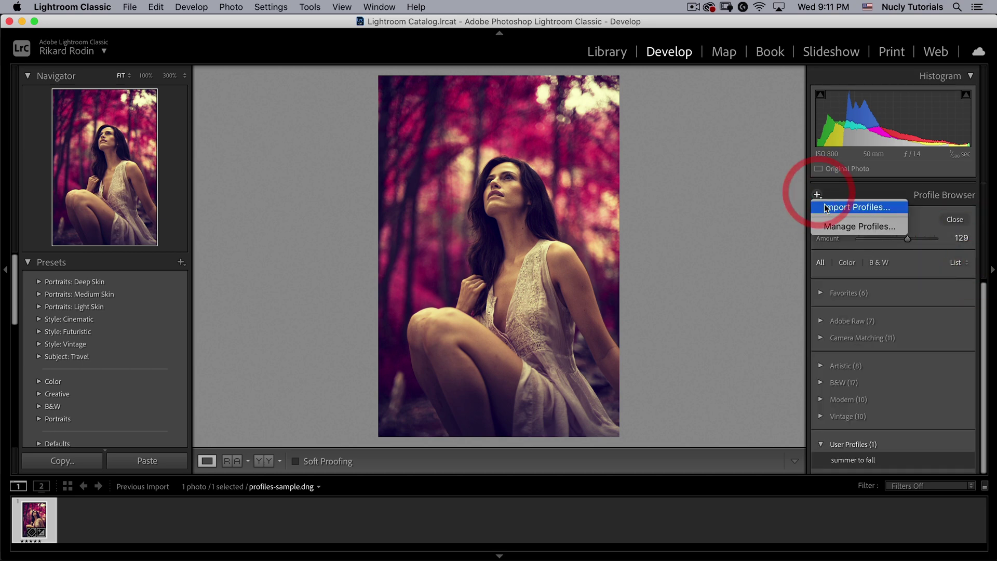
click(830, 205)
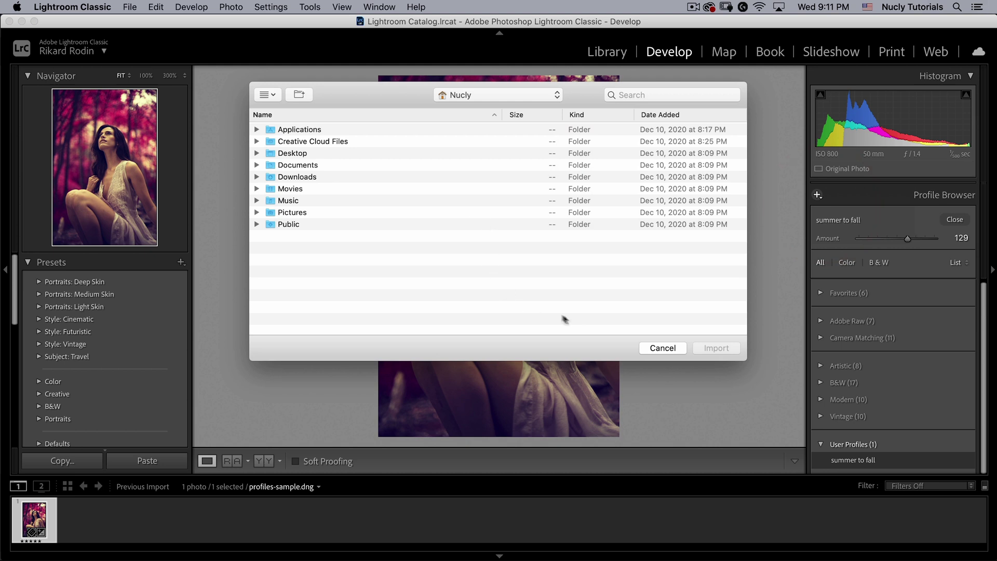
click(662, 348)
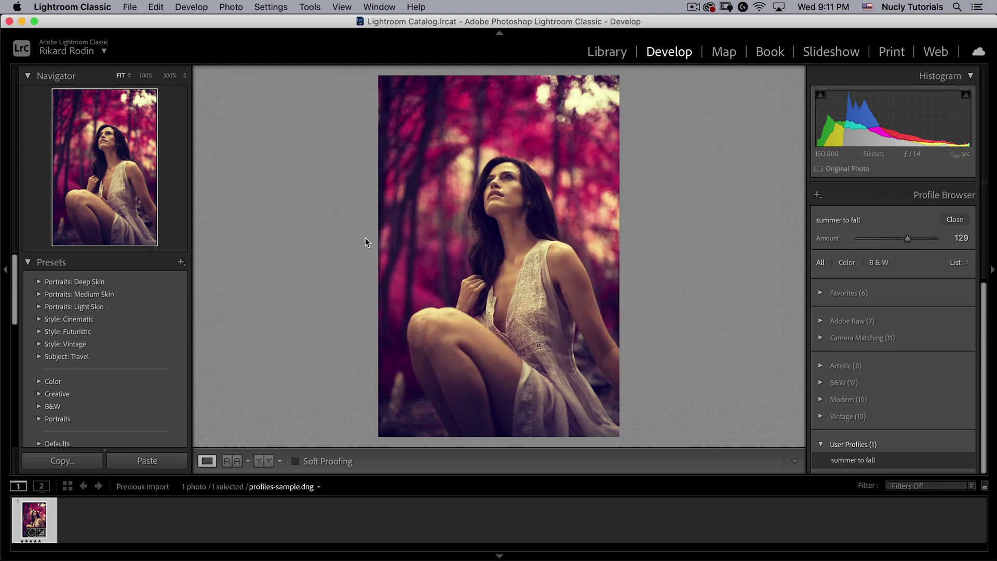
- Open Lightroom Classic Preferences on the Presets tab
click(83, 7)
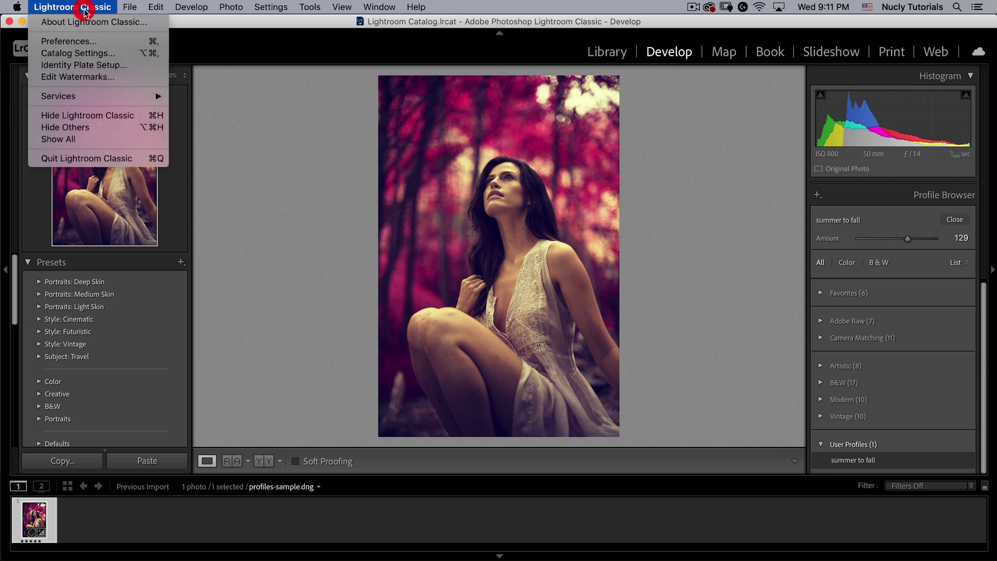
click(76, 39)
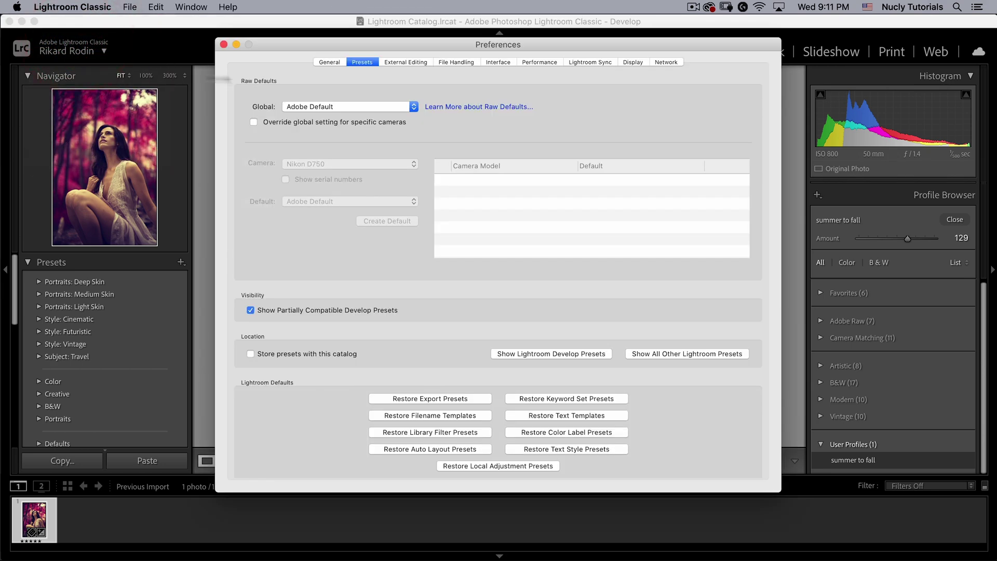
click(318, 63)
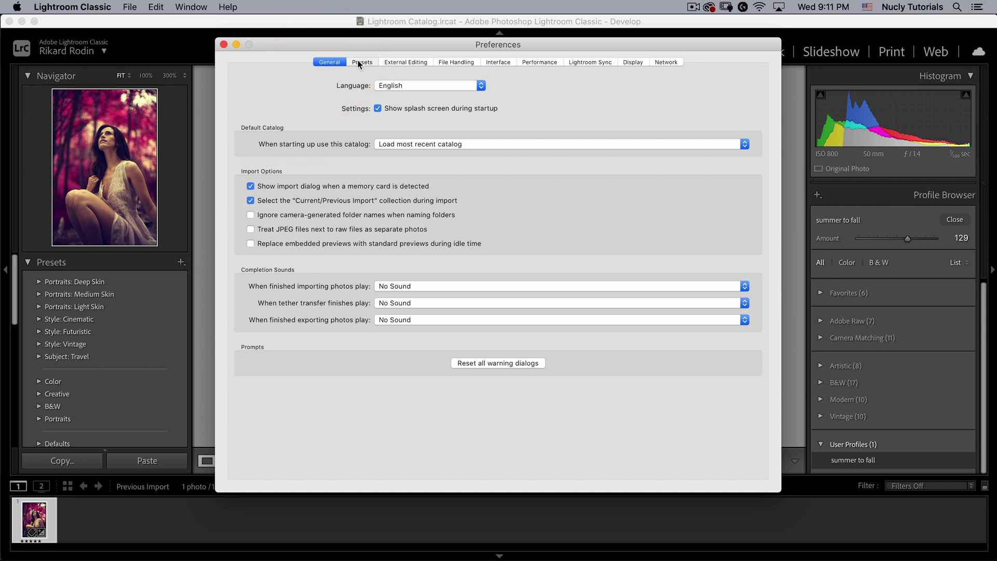
click(359, 63)
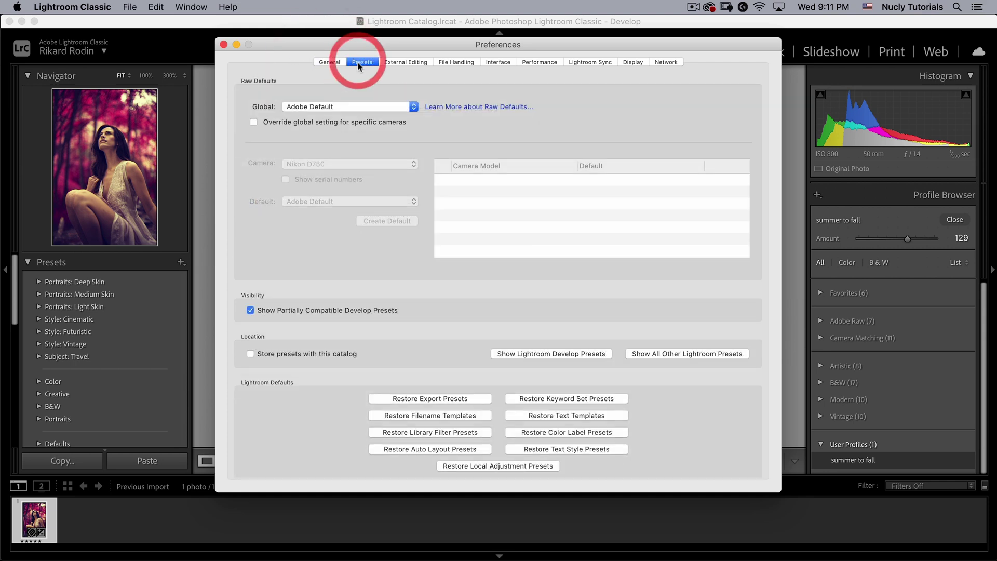
- Open Lightroom's presets folder in Finder and go into CameraRaw > Settings
click(528, 356)
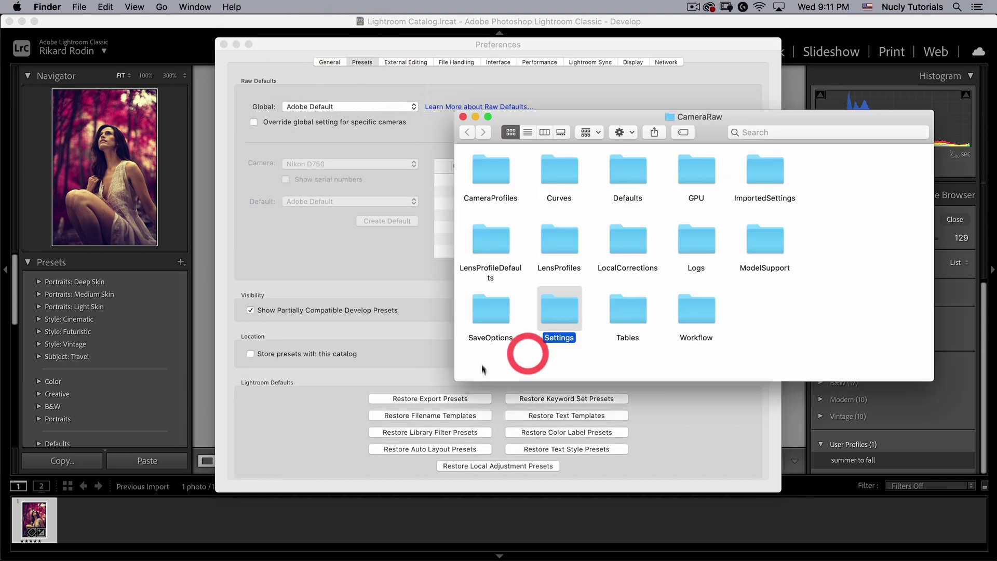
drag(566, 120, 291, 123)
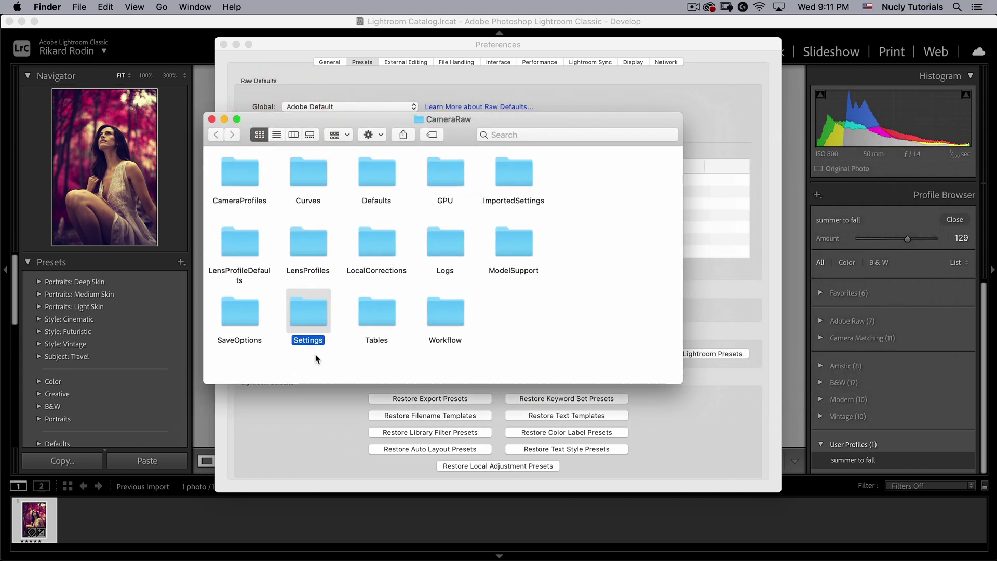
double_click(307, 310)
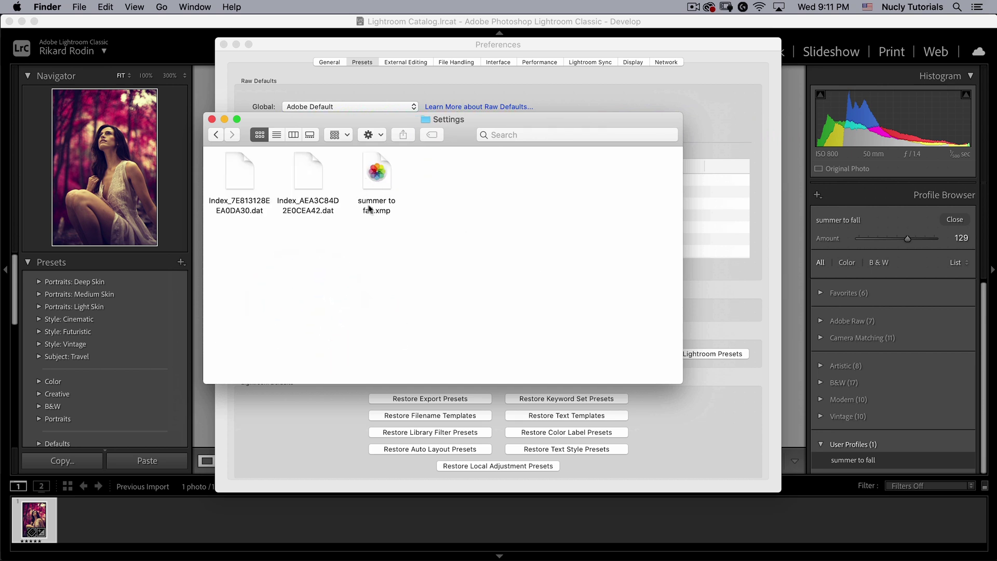
drag(432, 144, 402, 161)
- Copy the Nucly Sample Profiles folder into Settings, then close Finder and Preferences
mouse_move(126, 558)
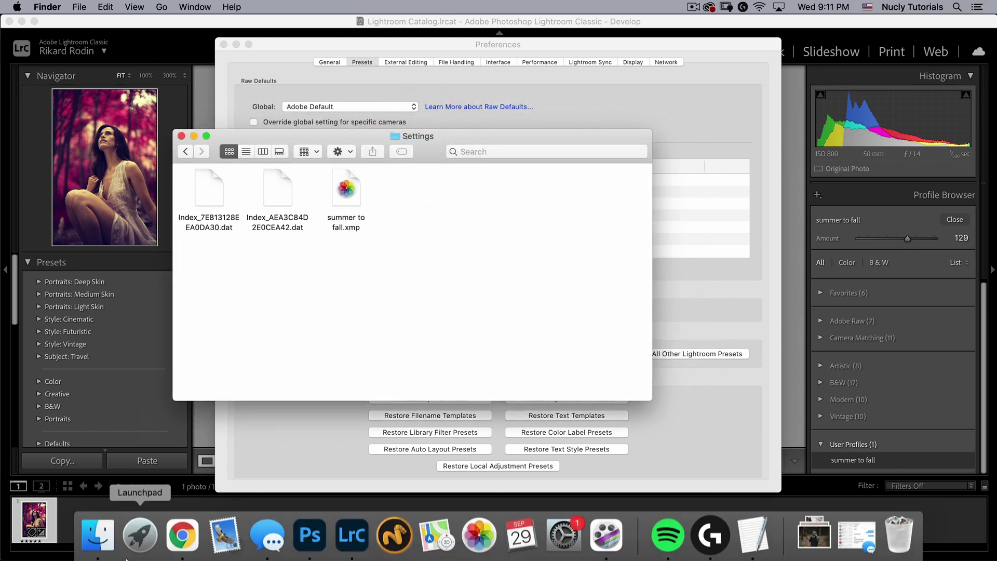
click(98, 535)
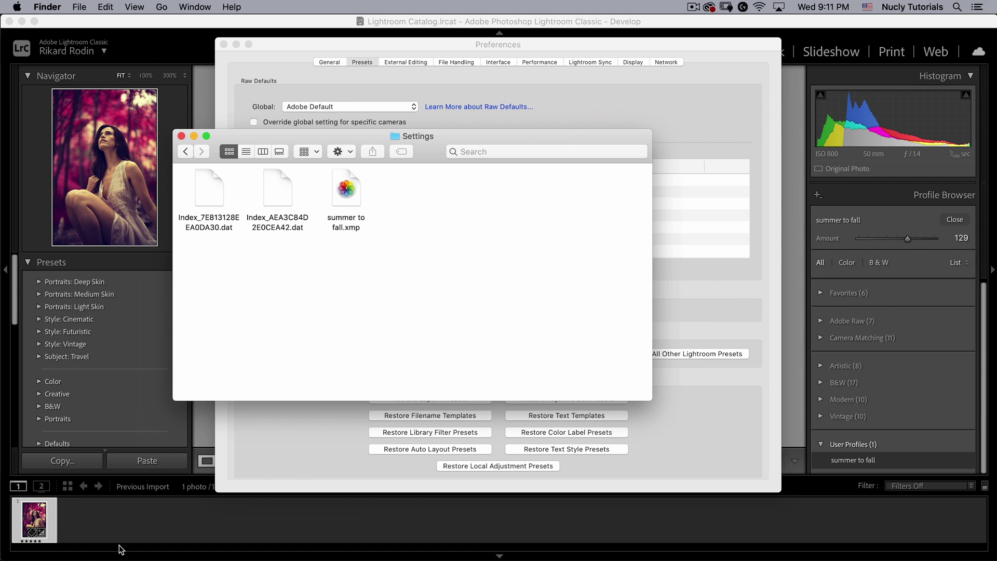
mouse_move(121, 555)
click(97, 535)
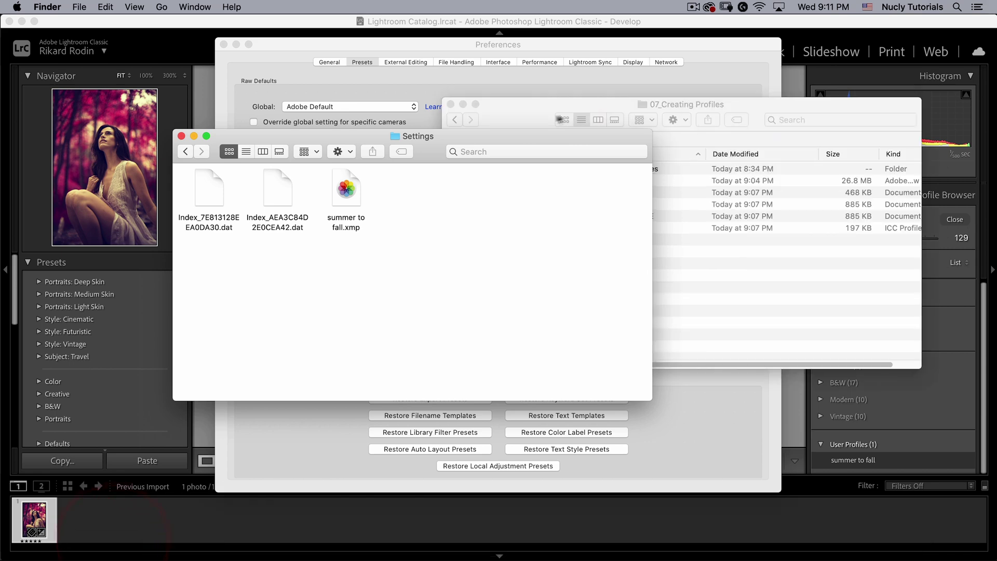
click(543, 97)
click(626, 150)
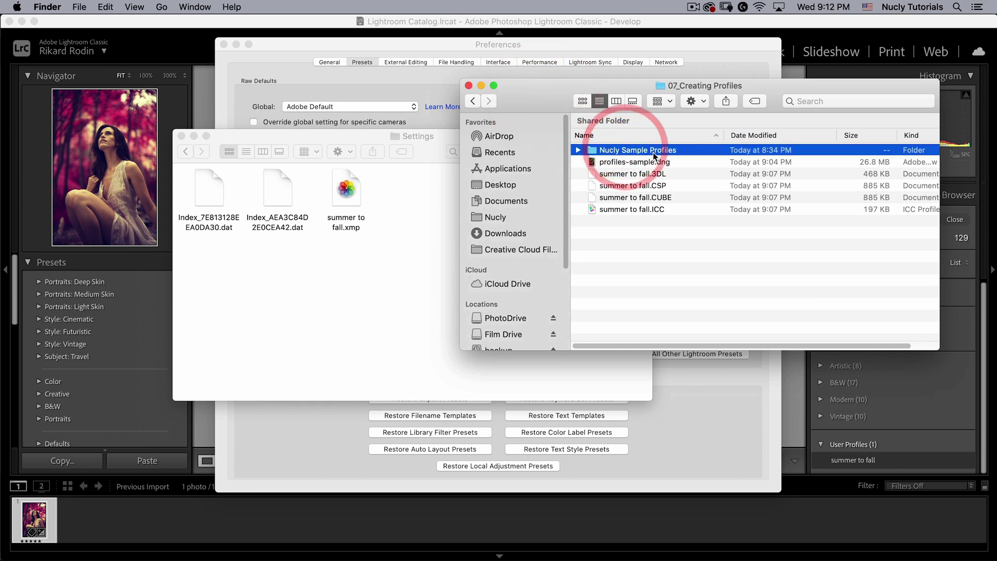
drag(610, 153, 378, 269)
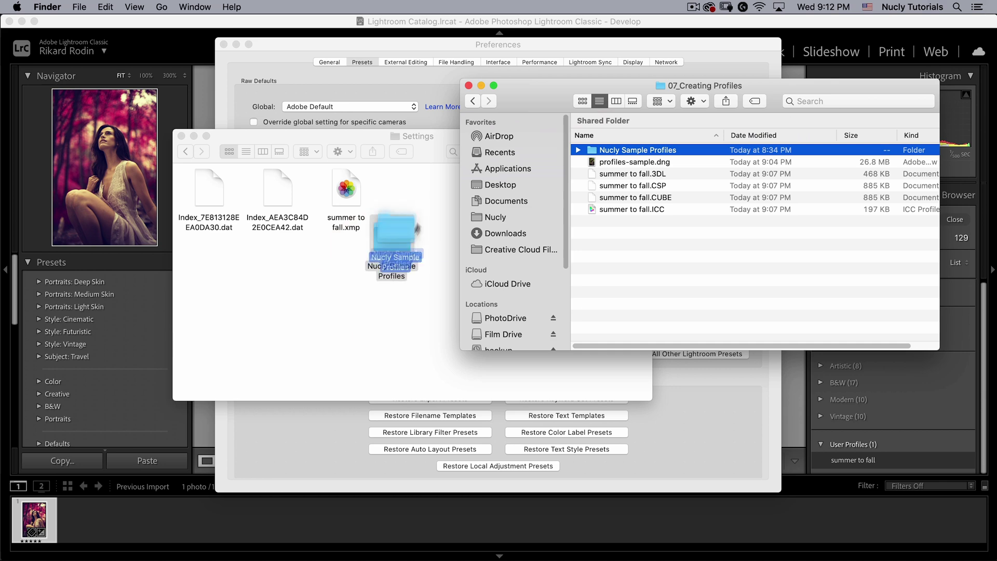
drag(420, 217, 420, 182)
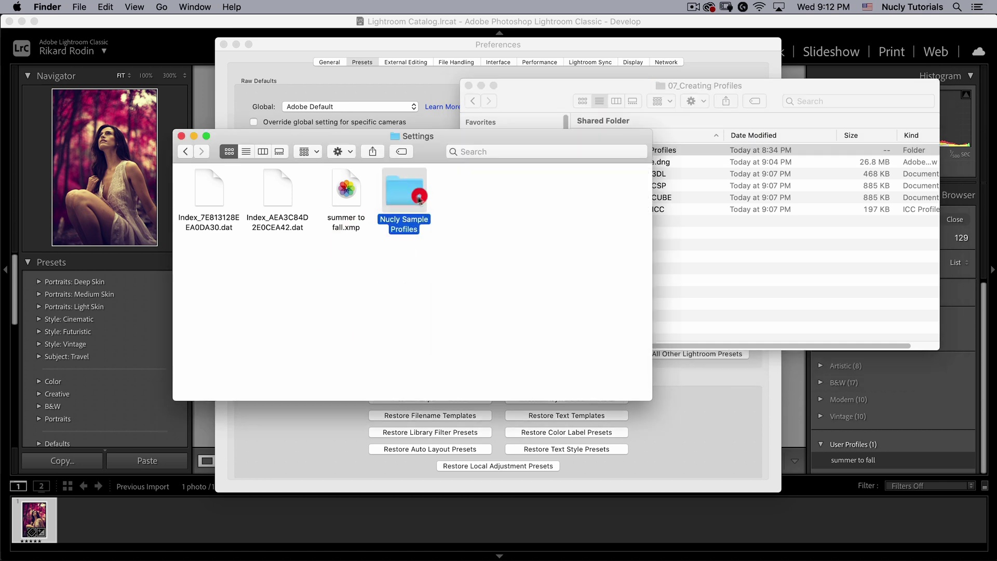
click(182, 136)
click(223, 44)
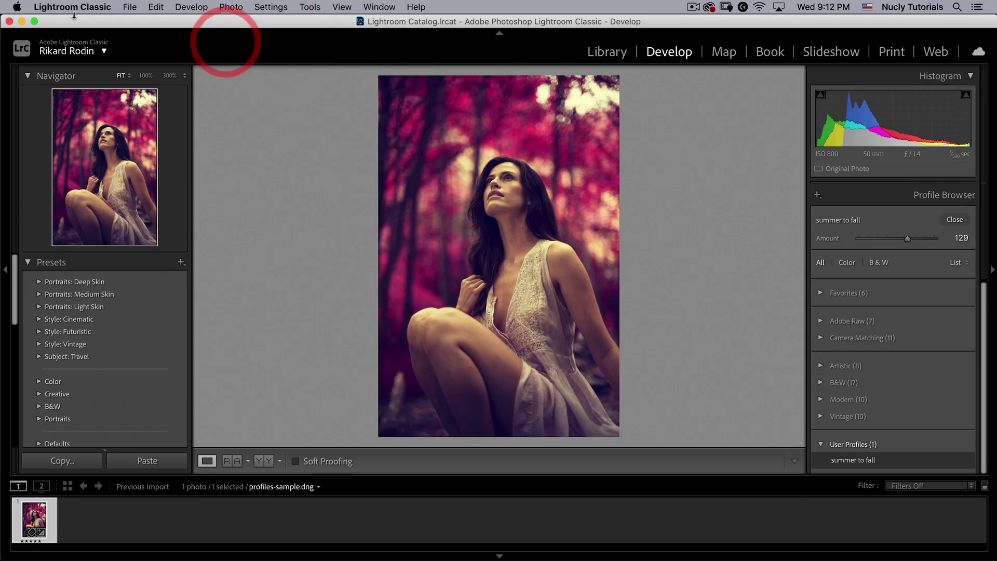
- Quit and relaunch Lightroom Classic, then open the Profile Browser to see the new User Profiles
click(72, 7)
click(78, 150)
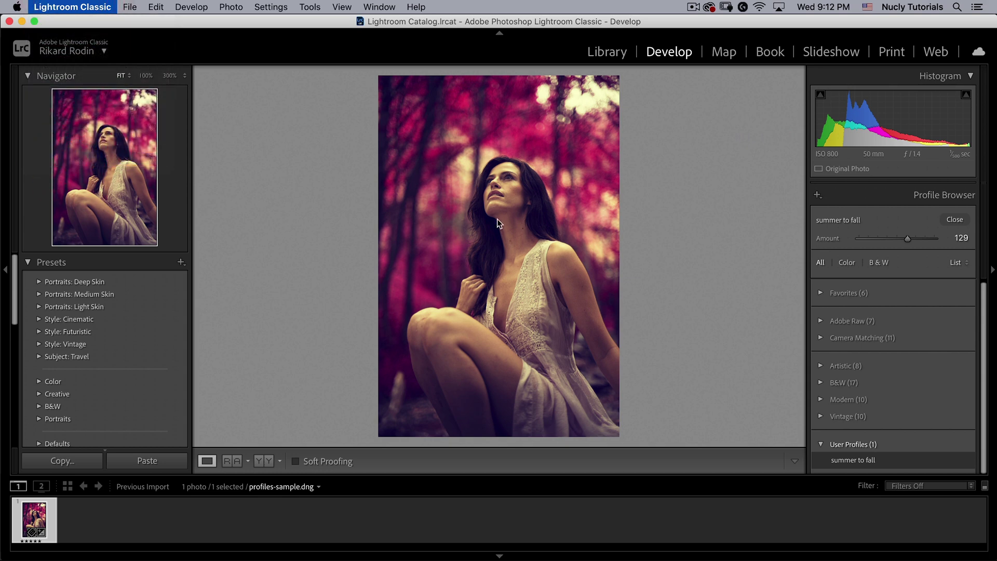
click(635, 200)
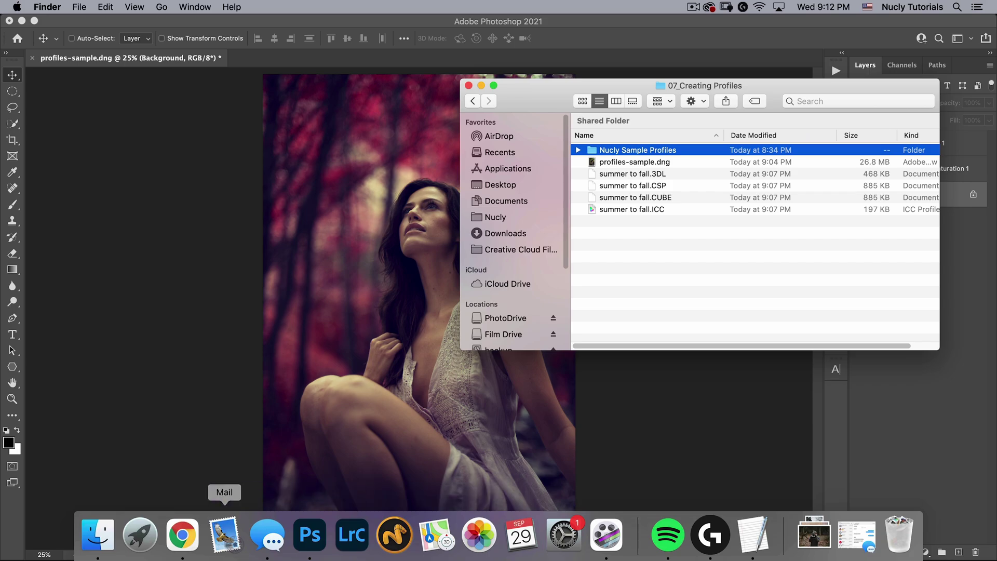
click(327, 540)
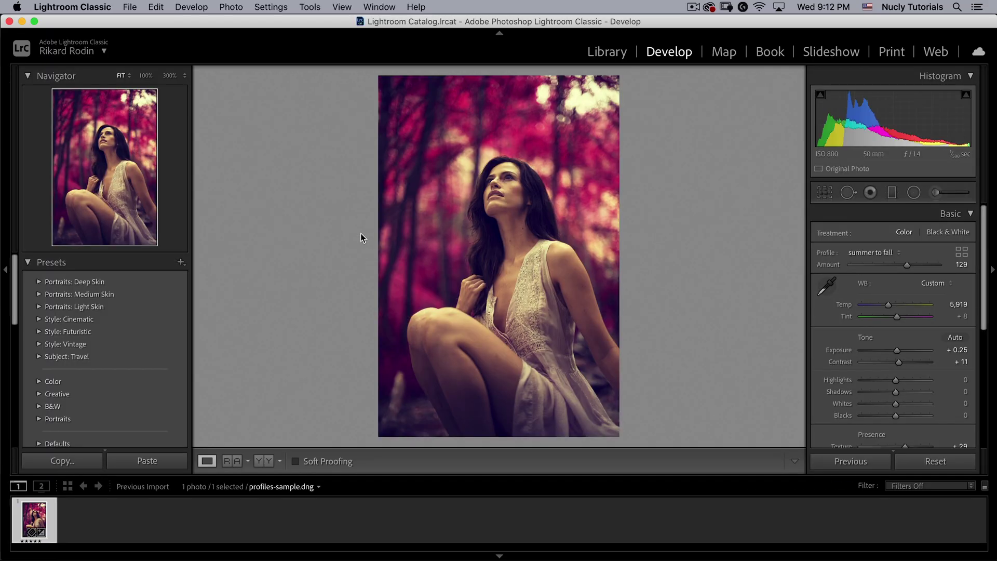
click(961, 253)
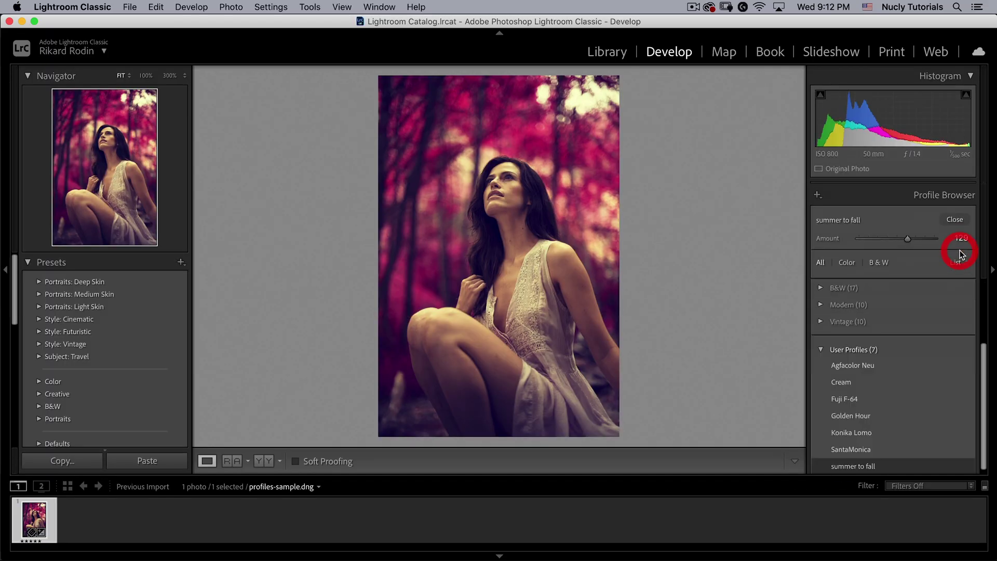